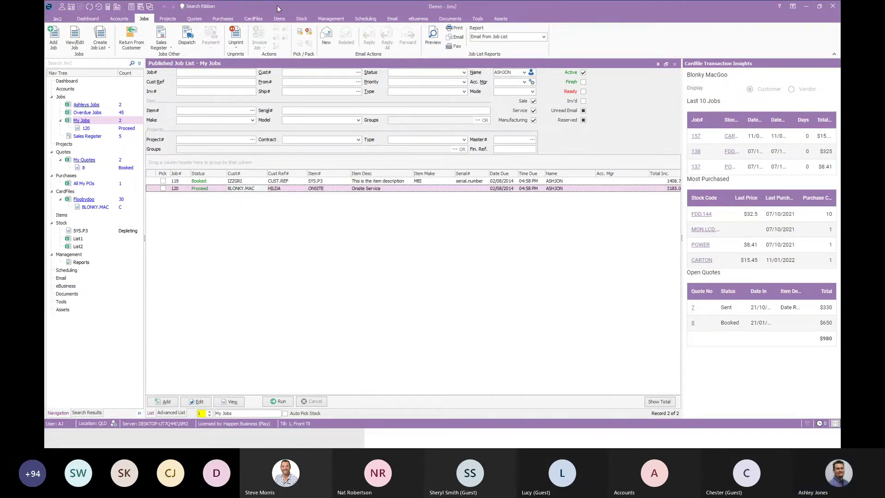
View the management report folders and the list of reports available for the Onsite Service job.
{"action": "left_click", "coordinate": [331, 19]}
{"action": "left_click", "coordinate": [55, 35]}
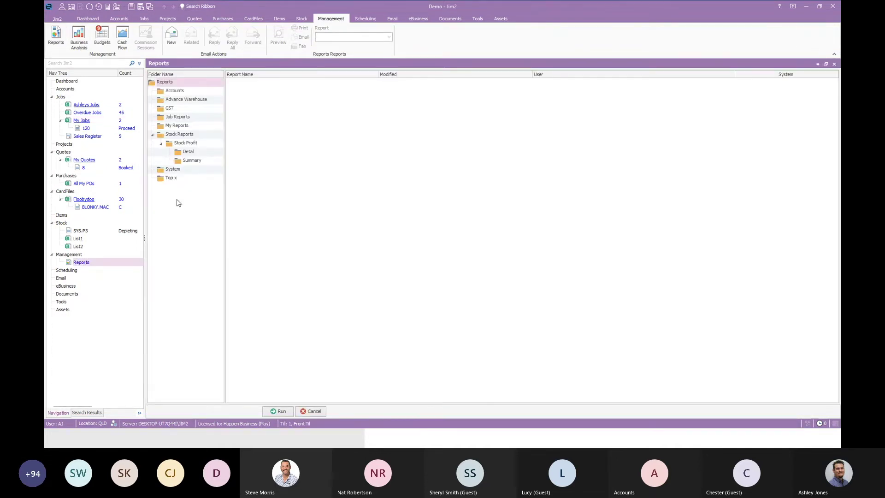
{"action": "left_click", "coordinate": [86, 128]}
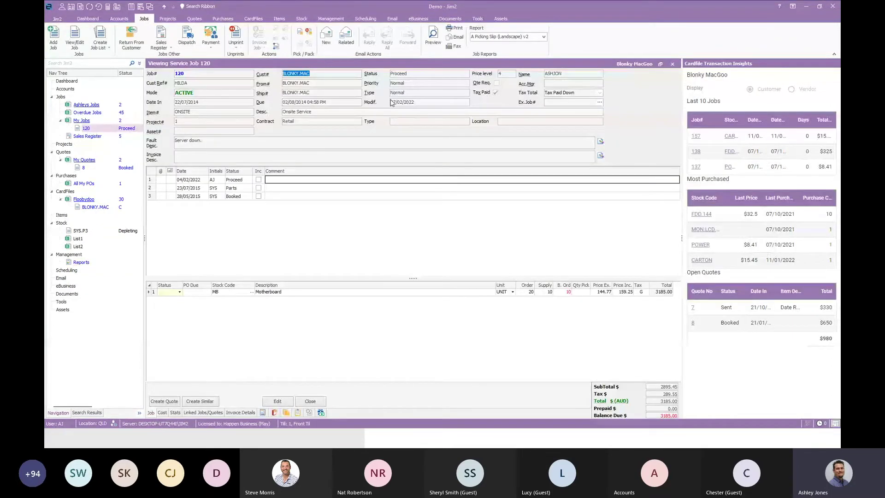
{"action": "left_click", "coordinate": [544, 37]}
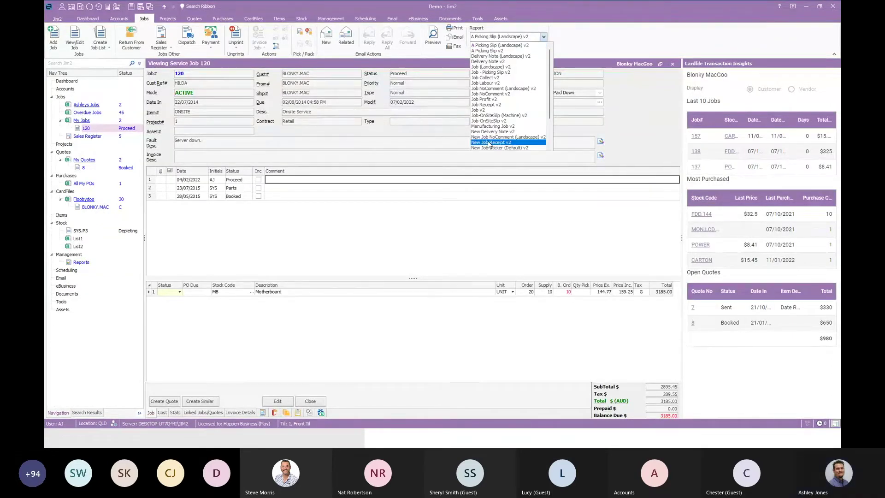
{"action": "left_click", "coordinate": [380, 241]}
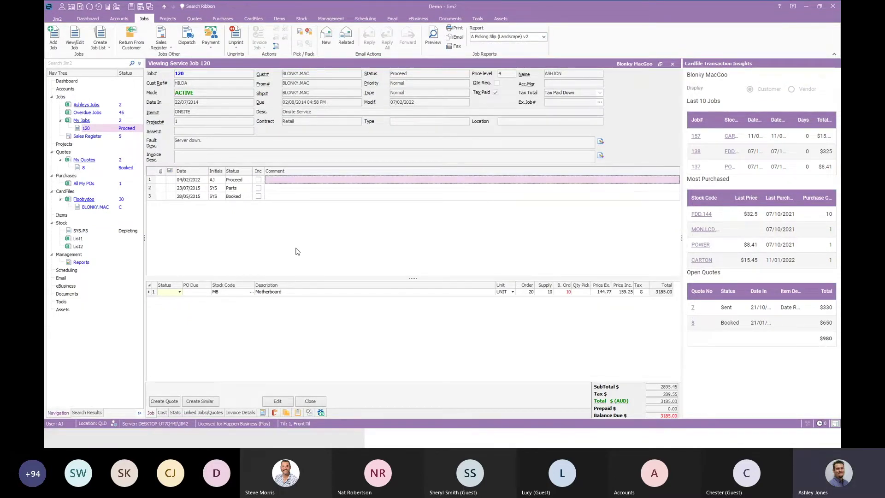
Compare the reports available for the booked quote with those offered for the Onsite Service job.
{"action": "left_click", "coordinate": [83, 168]}
{"action": "left_click", "coordinate": [367, 36]}
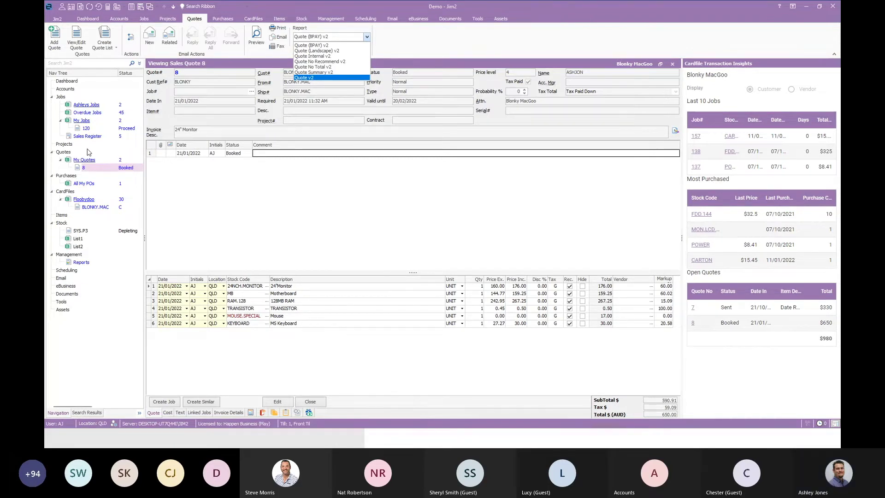
{"action": "left_click", "coordinate": [85, 128]}
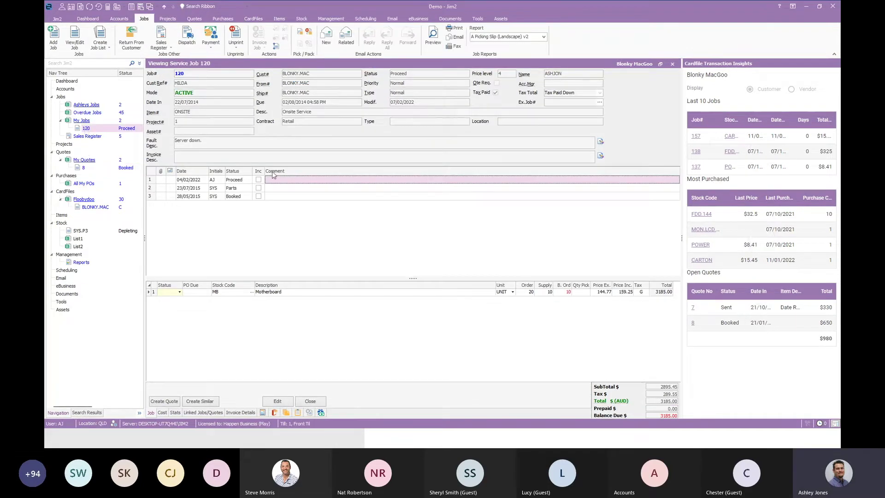
{"action": "left_click", "coordinate": [528, 38]}
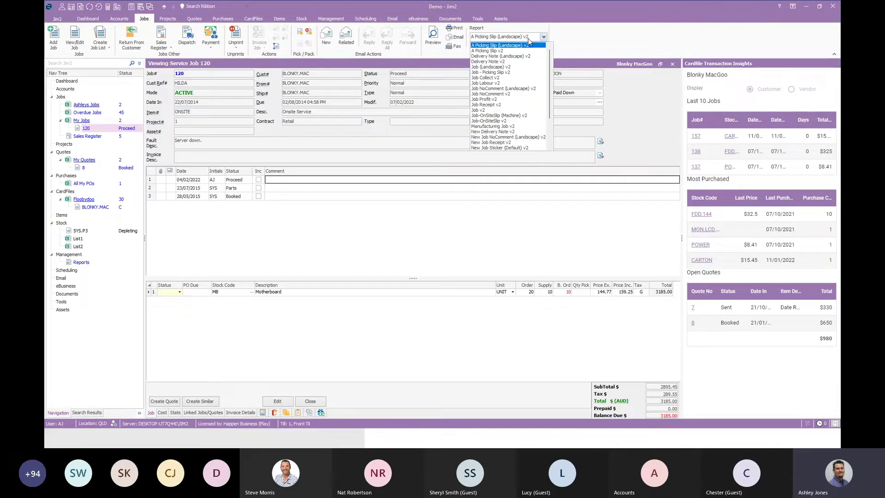
{"action": "key", "text": "Escape"}
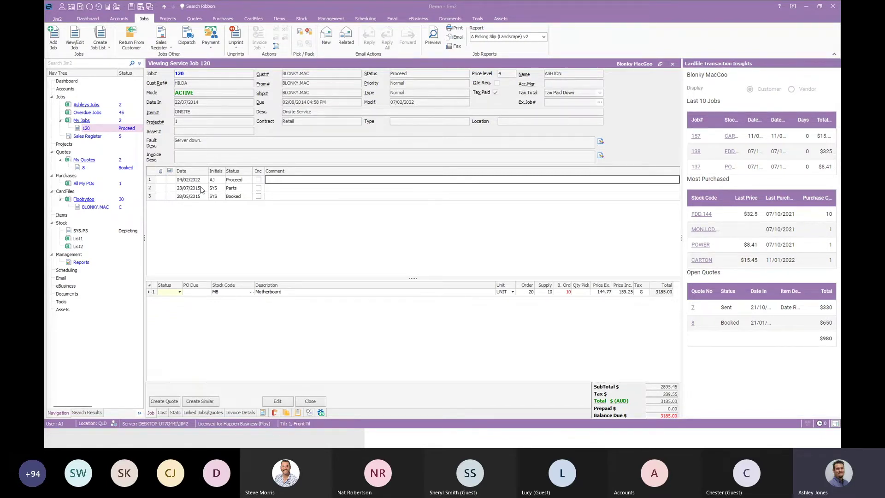
Open the booked job for item SYS.P3 from the published job list and examine its fault and invoice descriptions.
{"action": "left_click", "coordinate": [86, 105]}
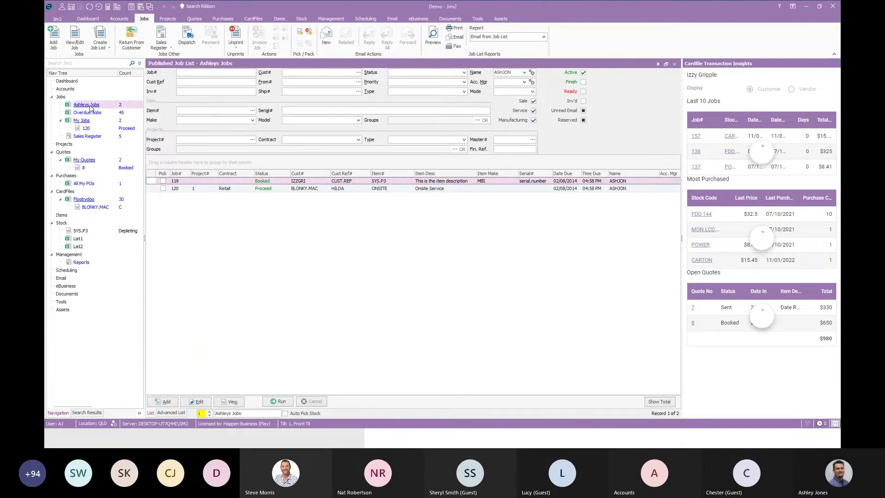
{"action": "double_click", "coordinate": [272, 182]}
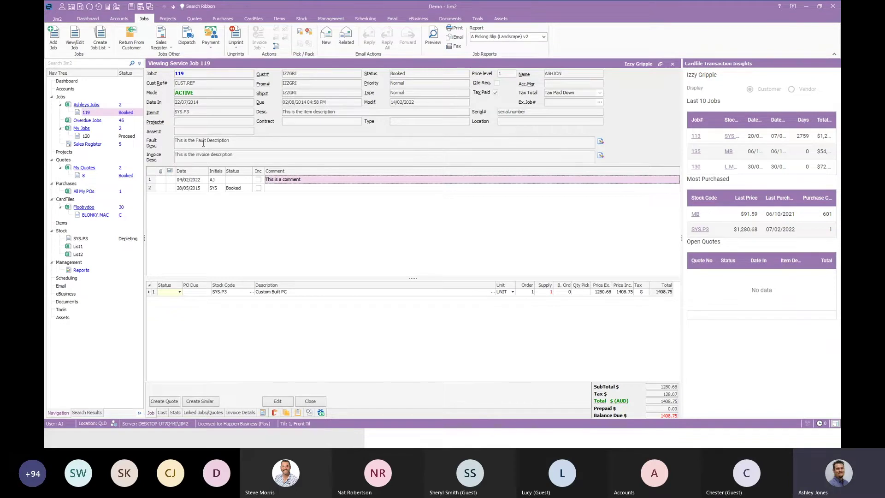
{"action": "left_click_drag", "start_coordinate": [175, 141], "coordinate": [232, 145]}
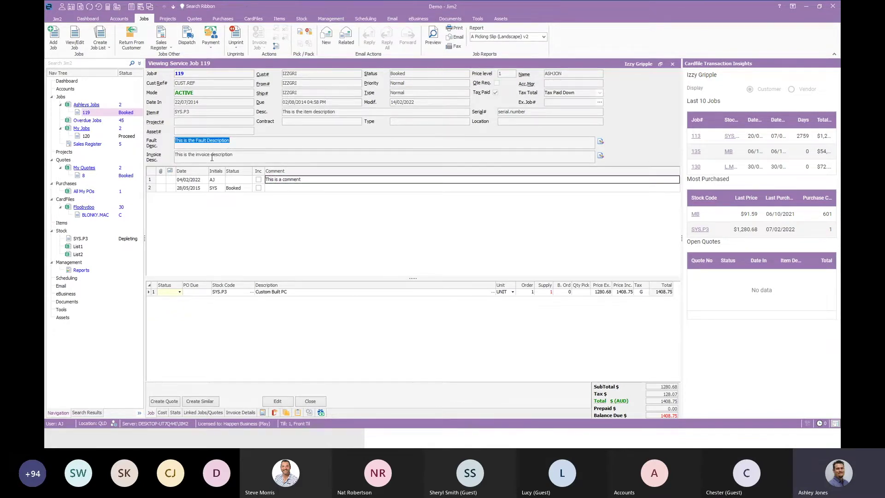
{"action": "left_click_drag", "start_coordinate": [175, 157], "coordinate": [249, 158]}
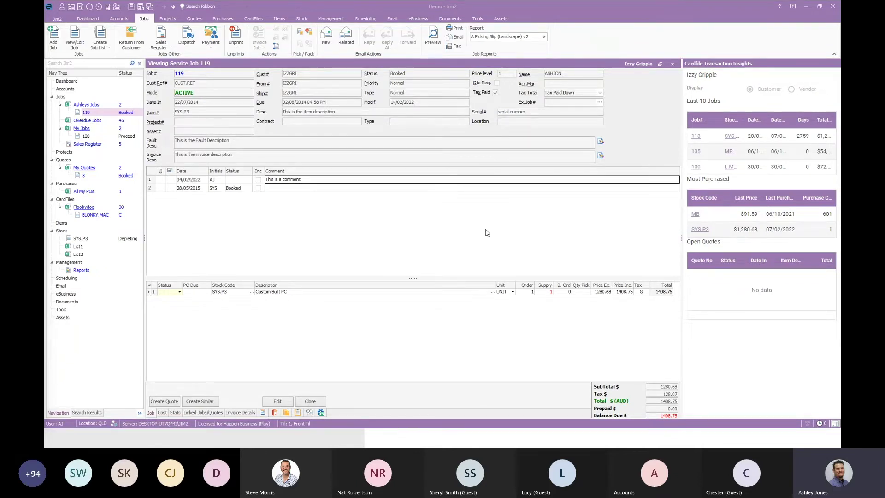
Preview the Proforma Invoice v2 report for the booked SYS.P3 job and close the preview.
{"action": "left_click", "coordinate": [544, 37]}
{"action": "scroll", "coordinate": [523, 95], "scroll_direction": "down", "scroll_amount": 2}
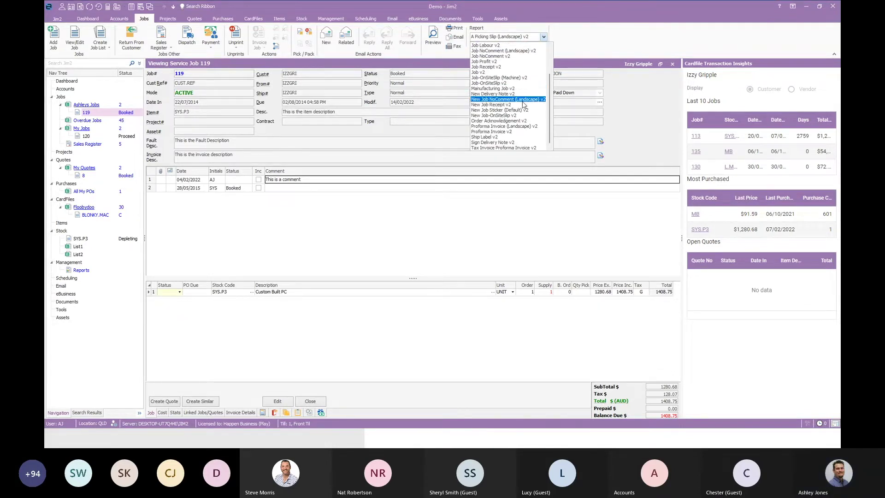
{"action": "left_click", "coordinate": [511, 133]}
{"action": "left_click", "coordinate": [432, 36]}
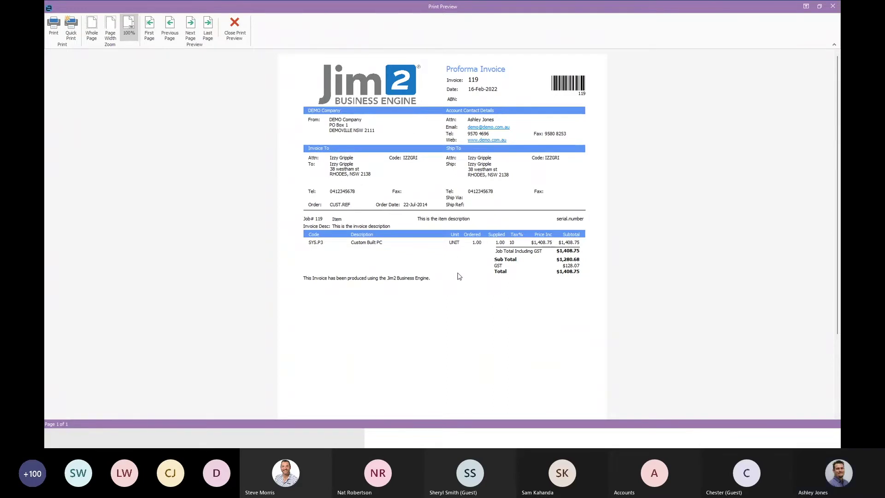
{"action": "key", "text": "Escape"}
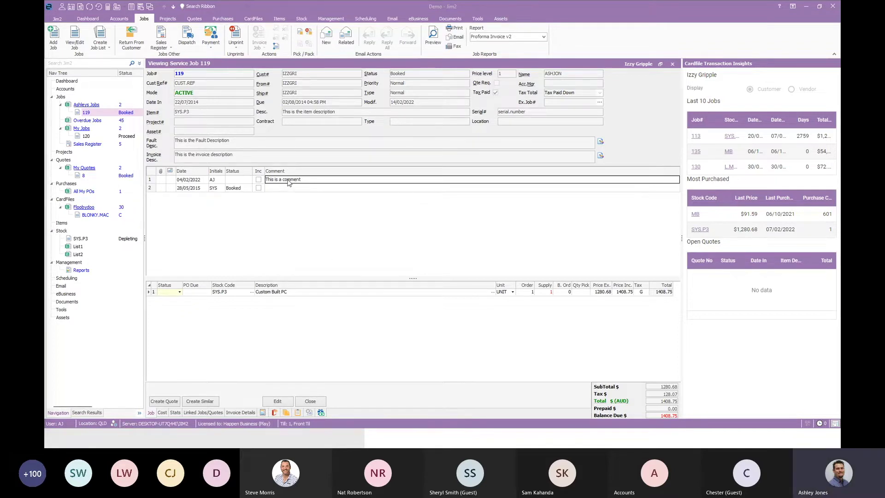
Create a new job list and set its advanced Date Out filter to Last Month.
{"action": "left_click", "coordinate": [100, 37]}
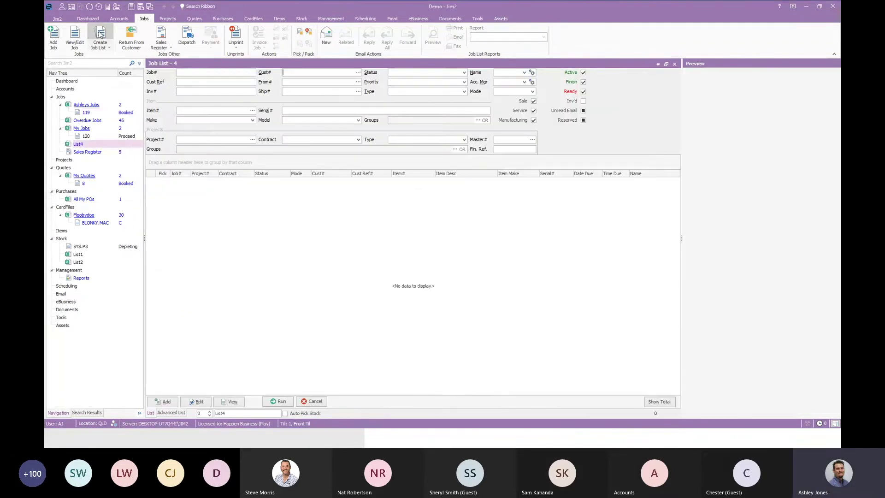
{"action": "left_click", "coordinate": [175, 414]}
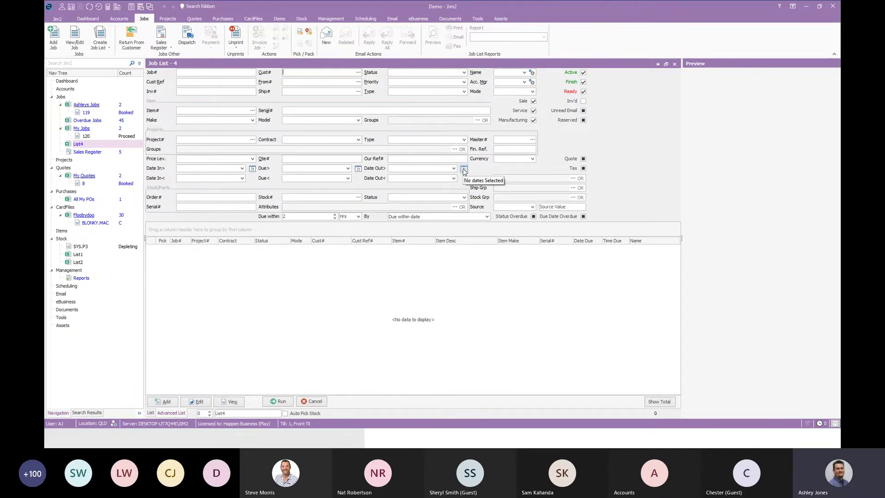
{"action": "left_click", "coordinate": [464, 170]}
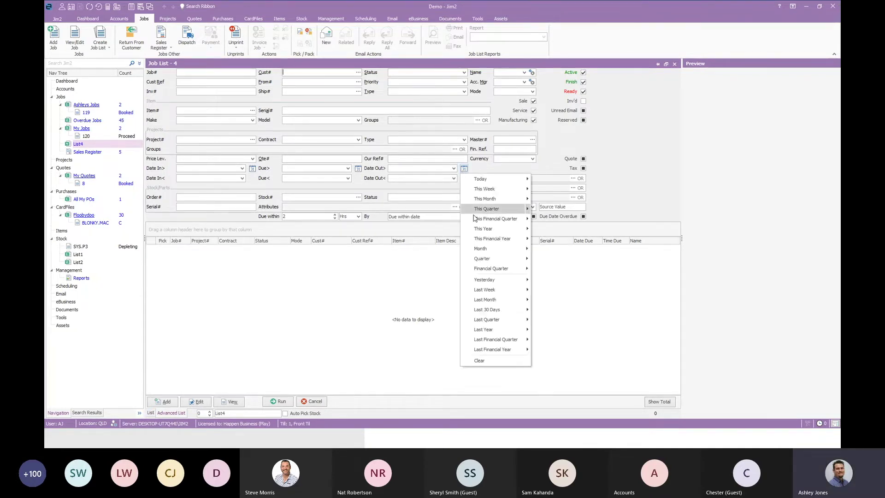
{"action": "left_click", "coordinate": [484, 300]}
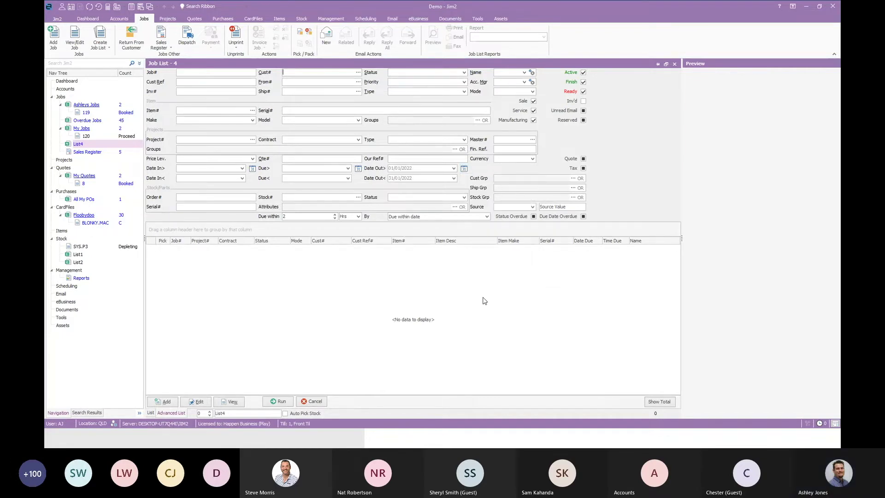
Exclude active jobs, include invoiced jobs and run the job list.
{"action": "left_click", "coordinate": [584, 73]}
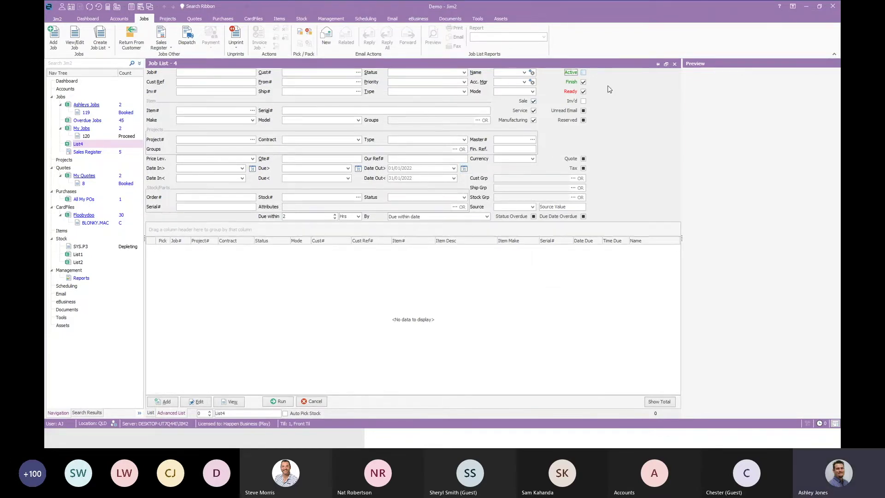
{"action": "left_click", "coordinate": [583, 102]}
{"action": "left_click", "coordinate": [280, 401]}
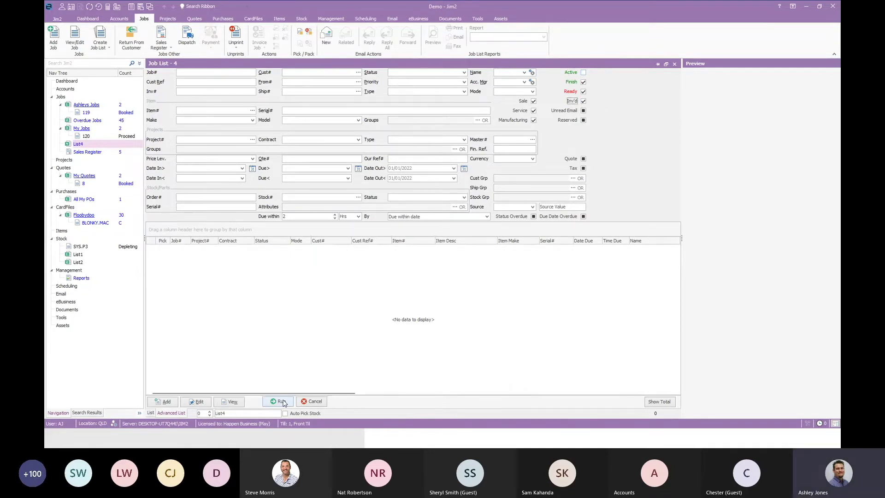
{"action": "left_click", "coordinate": [280, 401]}
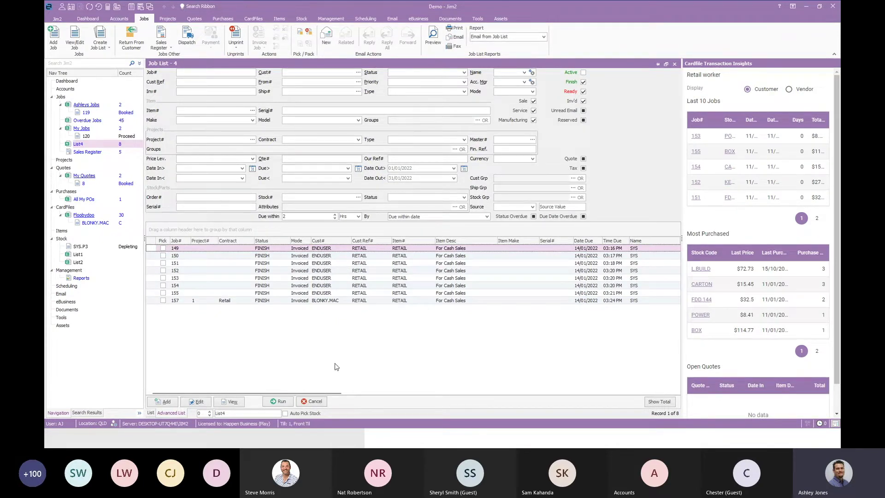
Rename the job list as "Last Months Jobs".
{"action": "double_click", "coordinate": [235, 413]}
{"action": "type", "text": "Last"}
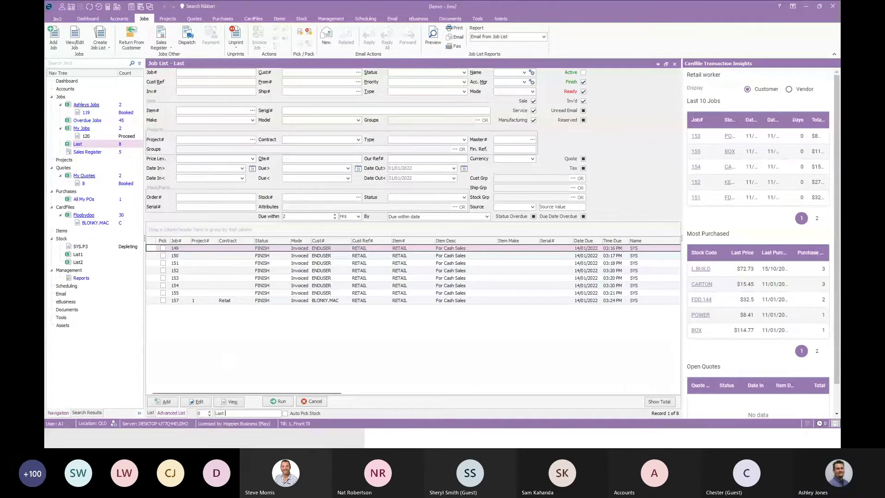
{"action": "type", "text": " Months Jobs"}
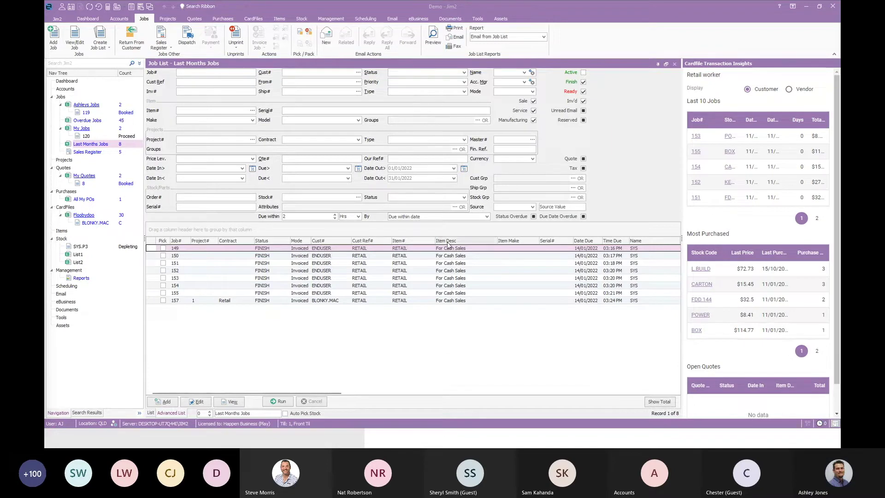
Preview the Job List - Email List report for the Last Months Jobs list and close the preview.
{"action": "left_click", "coordinate": [543, 37]}
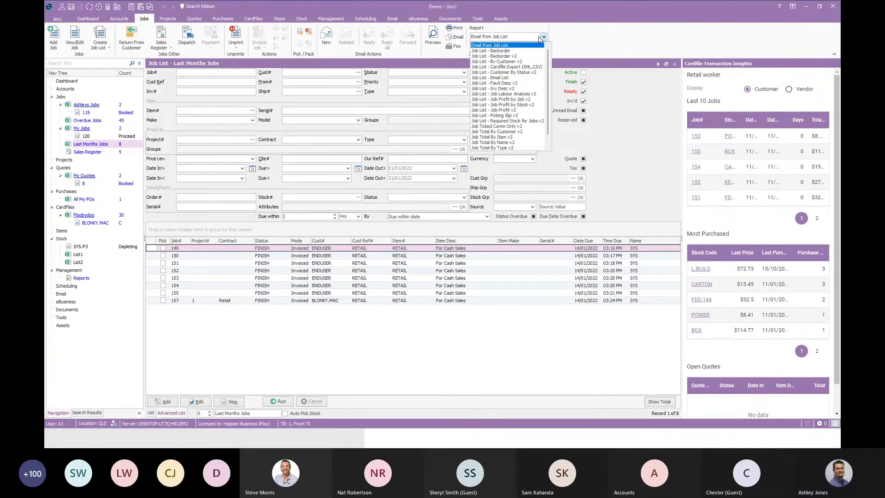
{"action": "left_click", "coordinate": [497, 78]}
{"action": "left_click", "coordinate": [433, 37]}
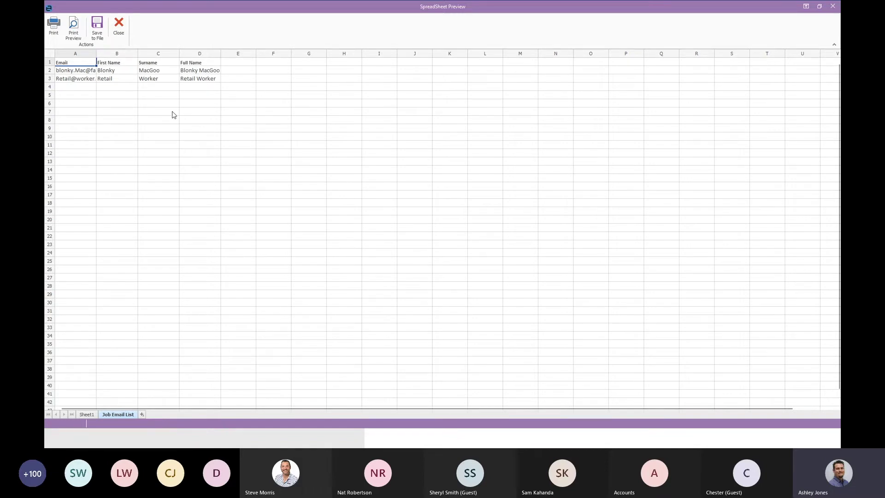
{"action": "left_click", "coordinate": [119, 26]}
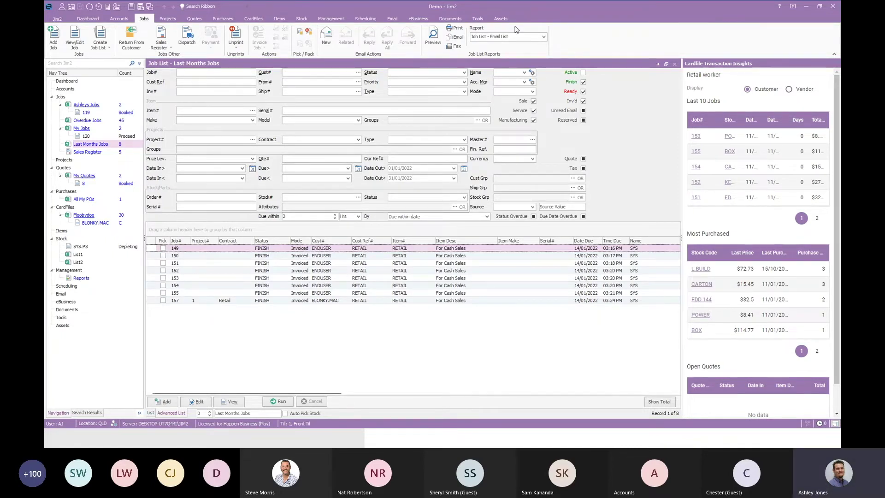
Run Email from Job List for the Last Months Jobs list, using the Reports Webinar template and adding the subject token.
{"action": "left_click", "coordinate": [544, 38]}
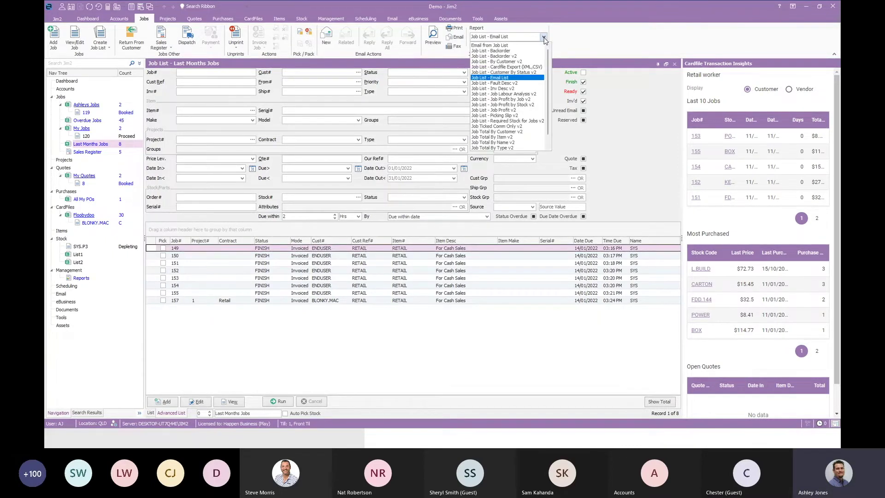
{"action": "left_click", "coordinate": [520, 46]}
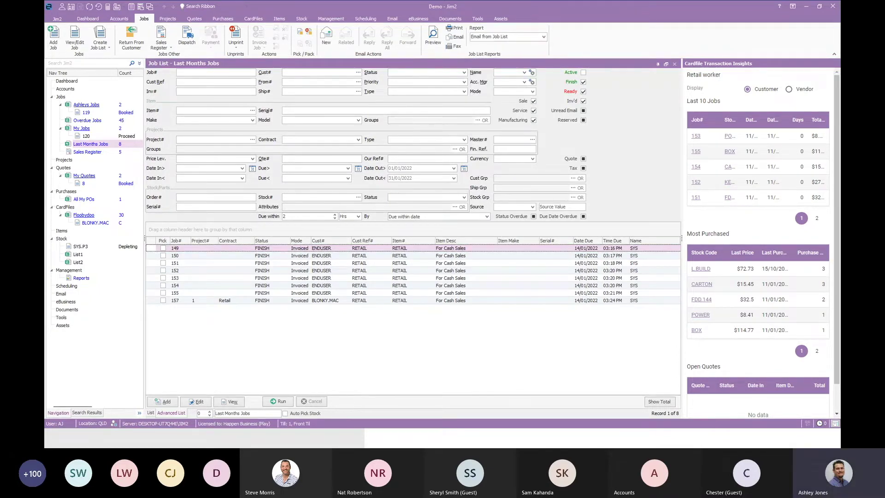
{"action": "left_click", "coordinate": [433, 36]}
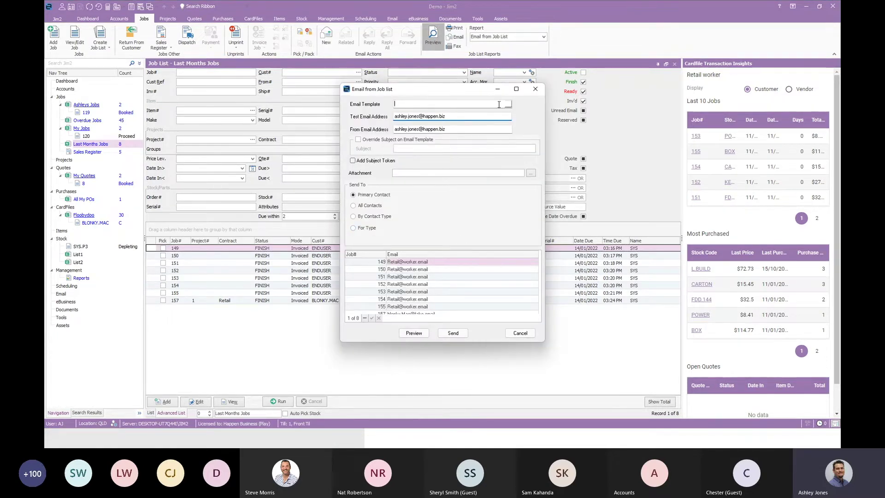
{"action": "left_click", "coordinate": [509, 104]}
{"action": "left_click", "coordinate": [509, 104]}
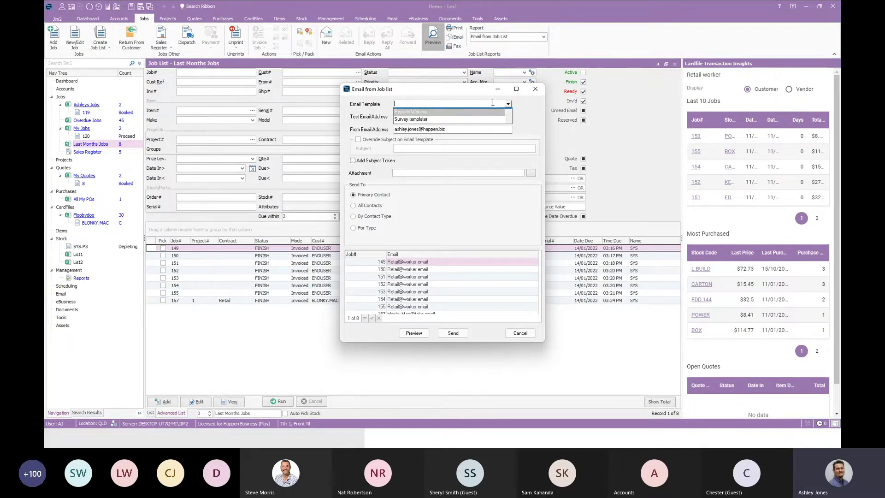
{"action": "left_click", "coordinate": [415, 115]}
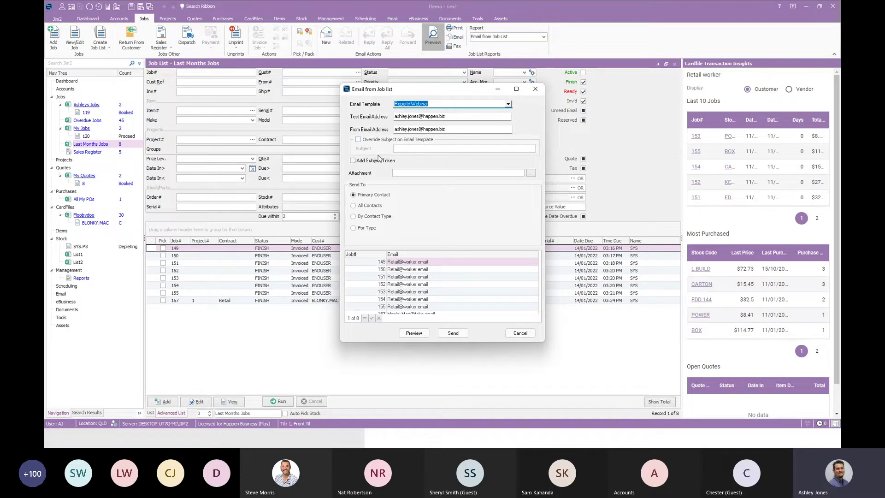
{"action": "left_click", "coordinate": [353, 160]}
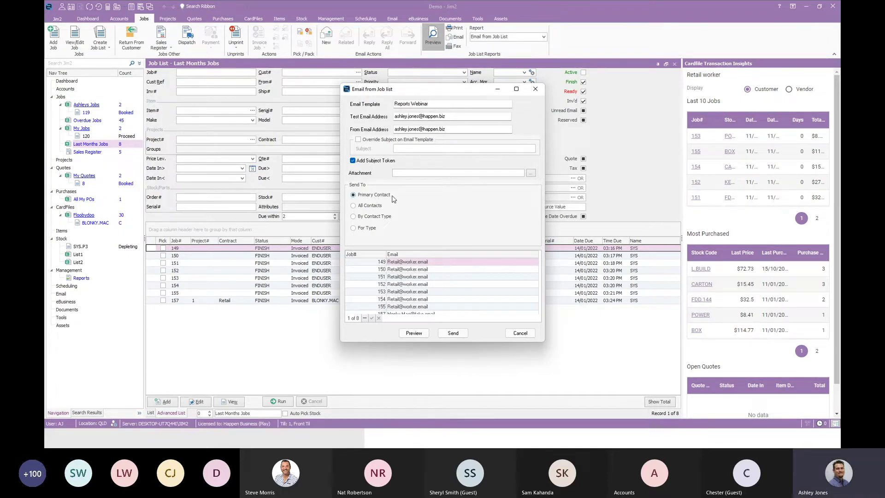
Examine the All Contacts and By Contact Type recipient options, and set the recipients back to Primary Contact.
{"action": "left_click", "coordinate": [372, 207]}
{"action": "left_click", "coordinate": [369, 216]}
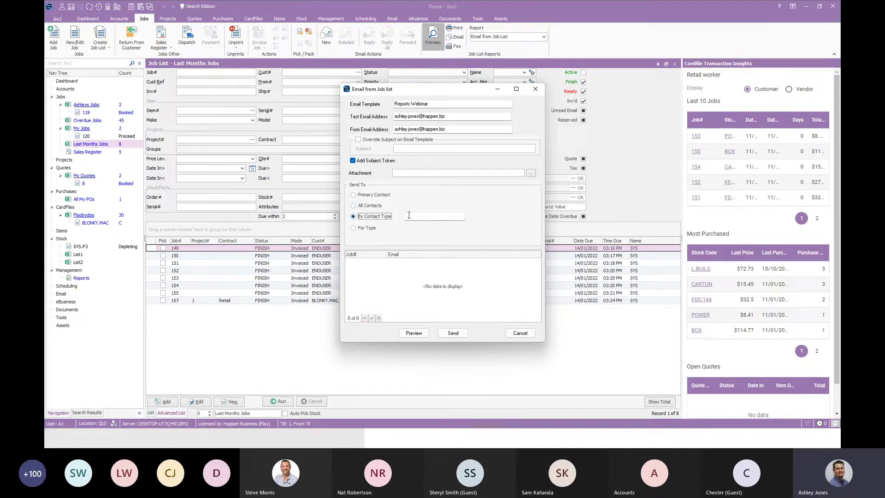
{"action": "left_click", "coordinate": [459, 216]}
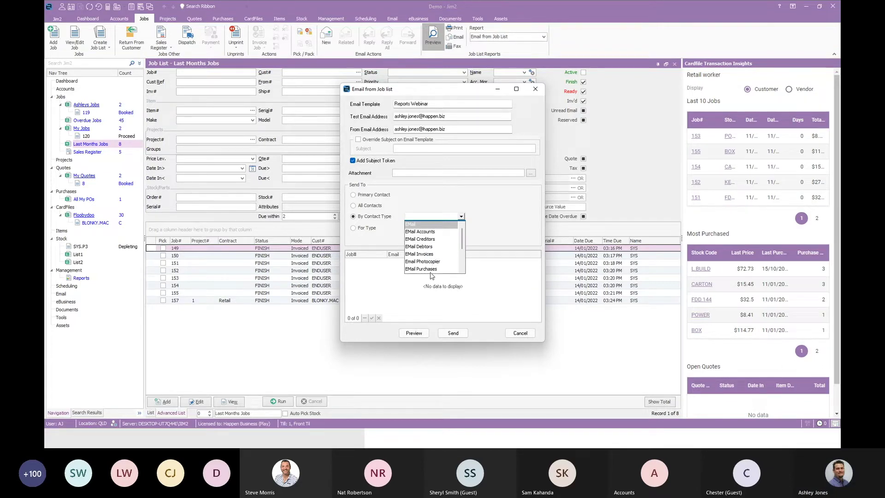
{"action": "left_click", "coordinate": [466, 192]}
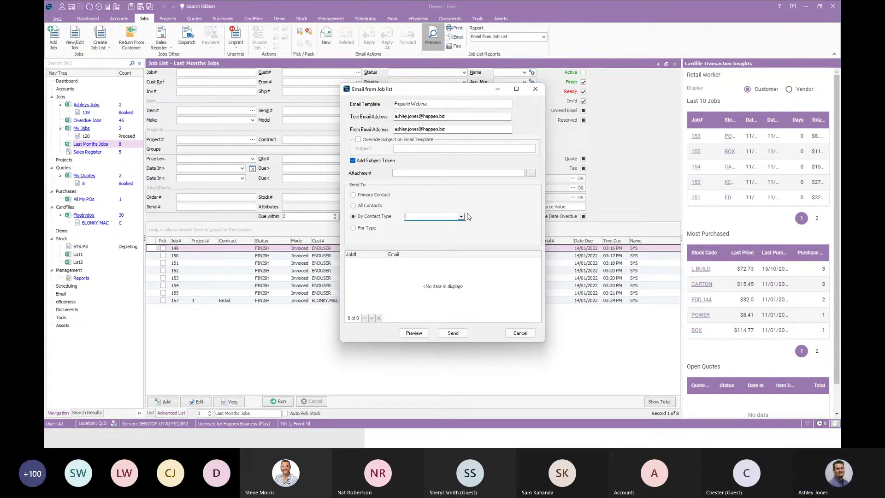
{"action": "left_click", "coordinate": [374, 195]}
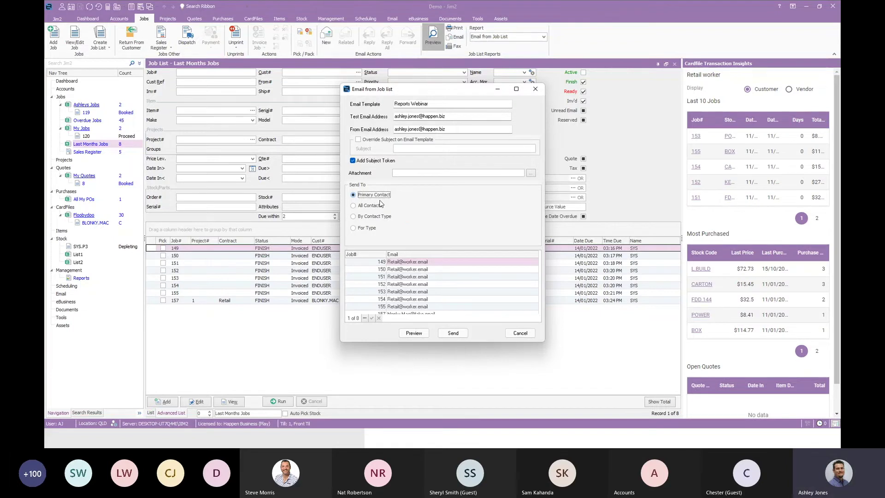
Remove jobs 151, 153 and 150 from the job list email's recipients.
{"action": "left_click", "coordinate": [433, 277]}
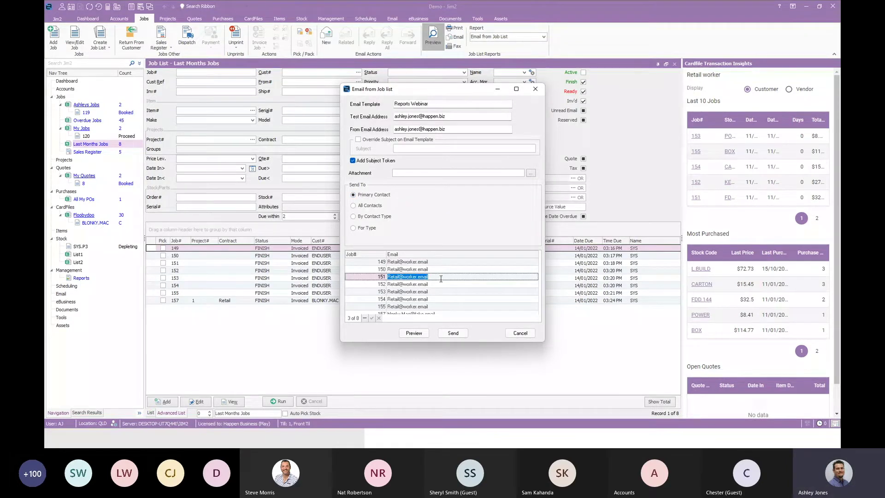
{"action": "scroll", "coordinate": [446, 283], "scroll_direction": "down", "scroll_amount": 1}
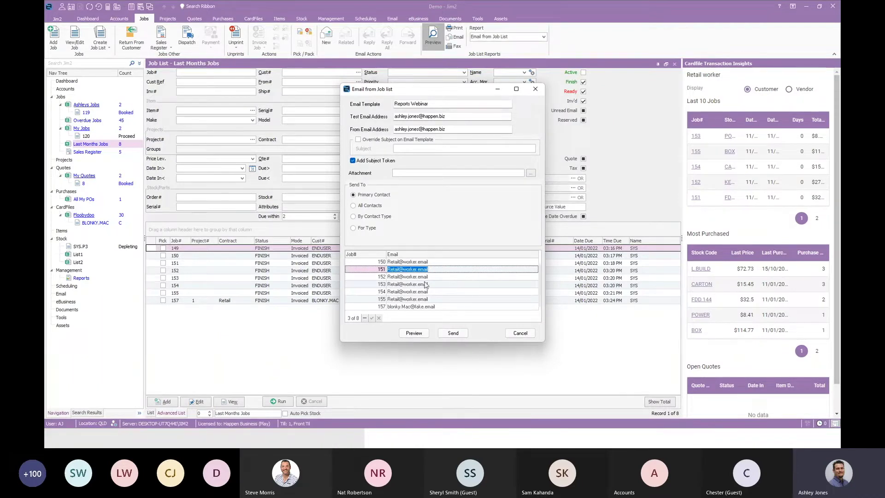
{"action": "left_click", "coordinate": [364, 318]}
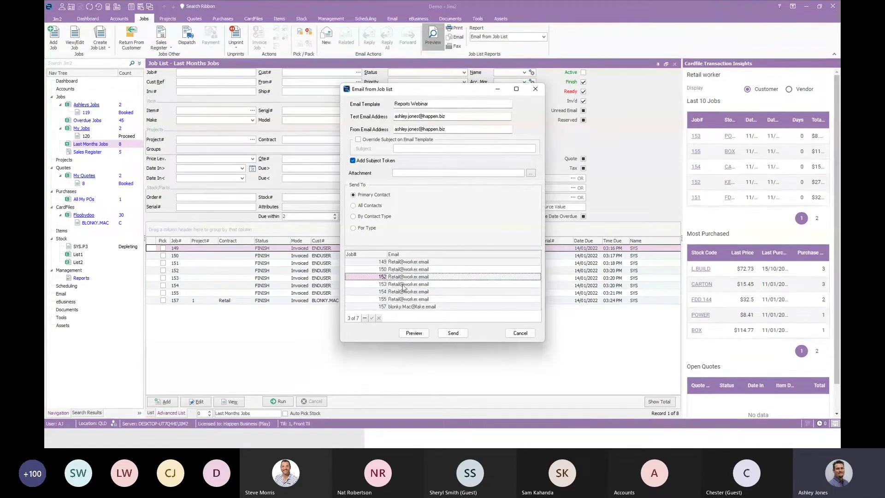
{"action": "left_click", "coordinate": [364, 318]}
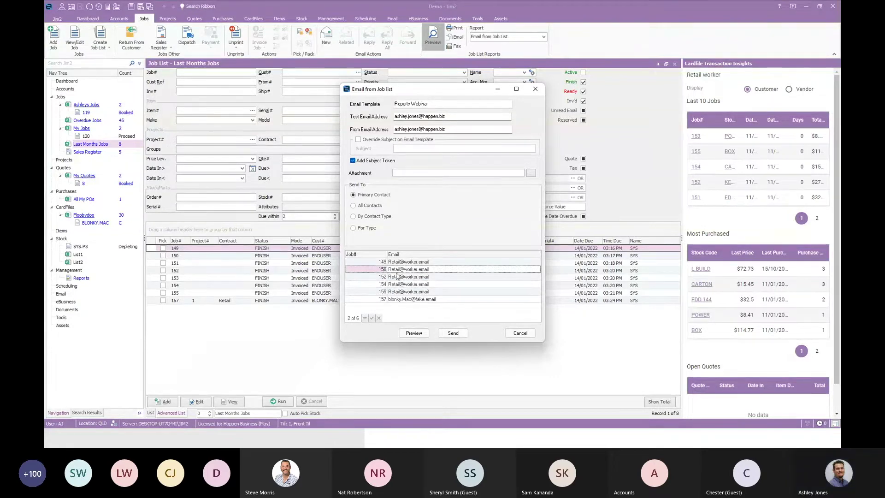
{"action": "left_click", "coordinate": [364, 318]}
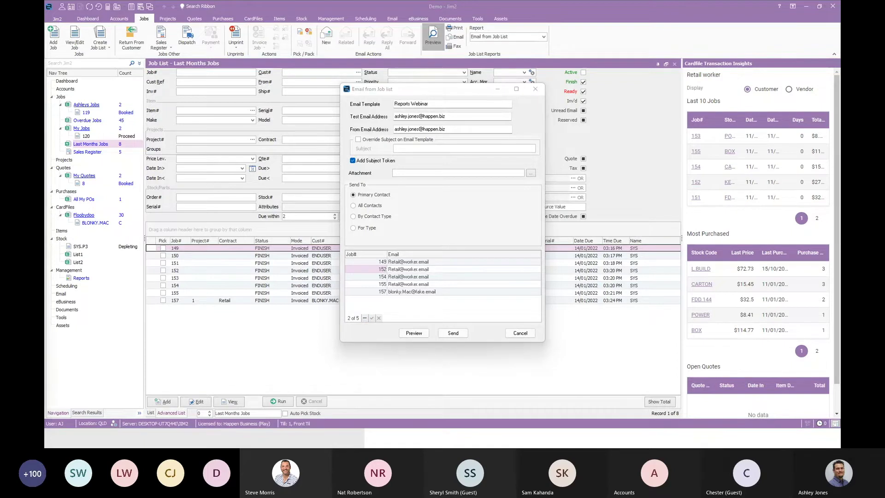
Preview the Reports Webinar email, close the preview and cancel Email from Job List without sending.
{"action": "left_click", "coordinate": [414, 334]}
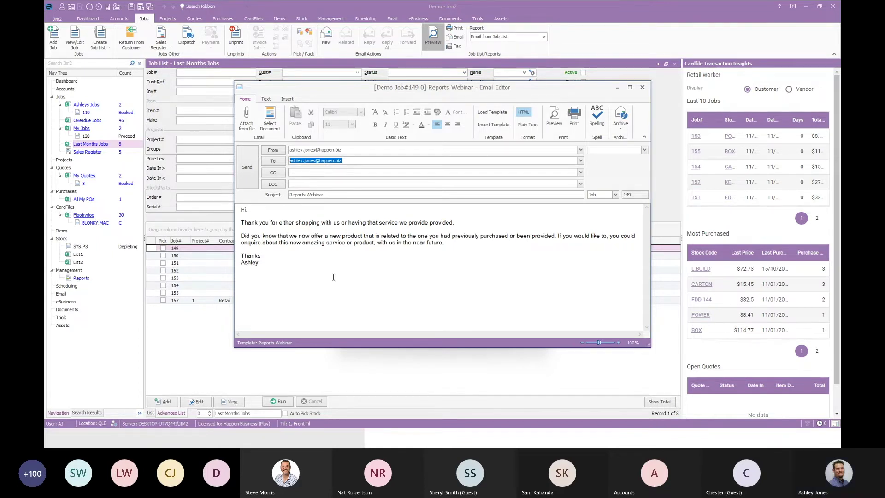
{"action": "left_click", "coordinate": [642, 87]}
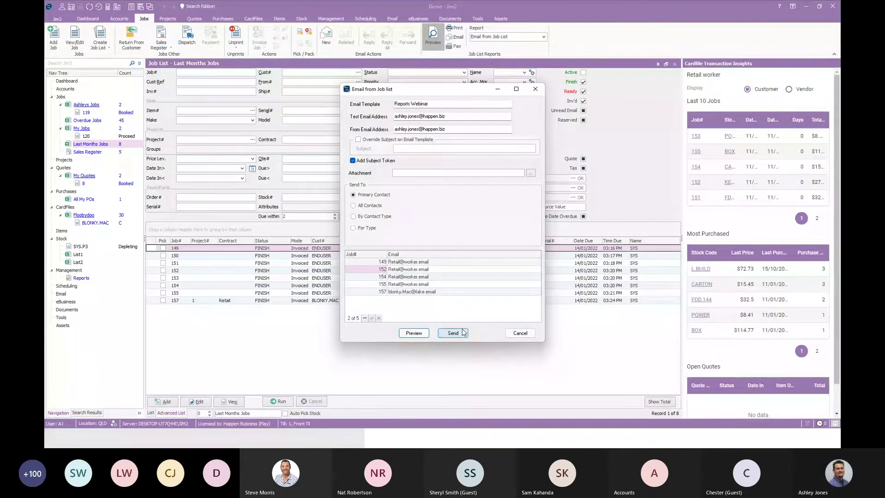
{"action": "left_click", "coordinate": [521, 333]}
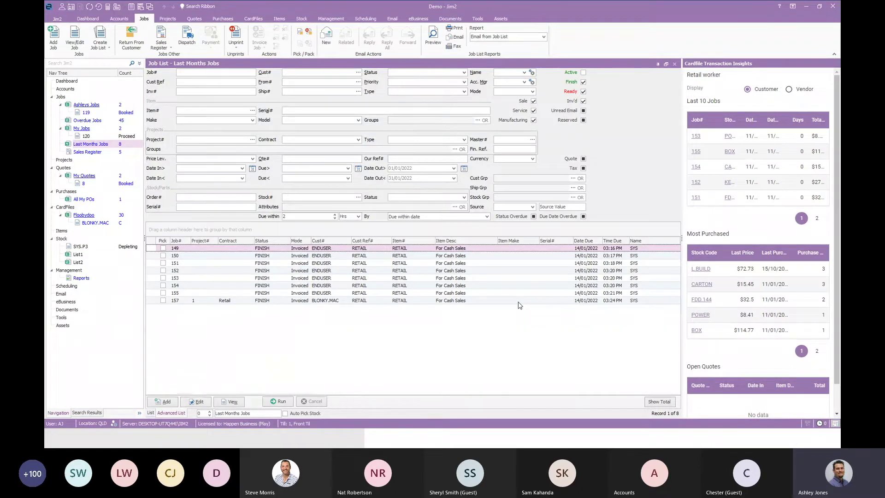
Examine the email sending options, including the maximum emails per minute, and close Options without saving.
{"action": "left_click", "coordinate": [478, 18]}
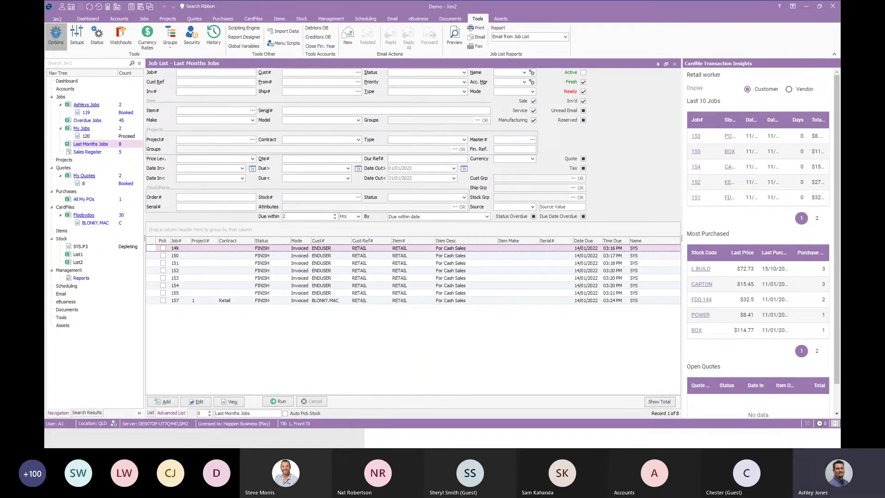
{"action": "left_click", "coordinate": [56, 35]}
{"action": "left_click", "coordinate": [273, 313]}
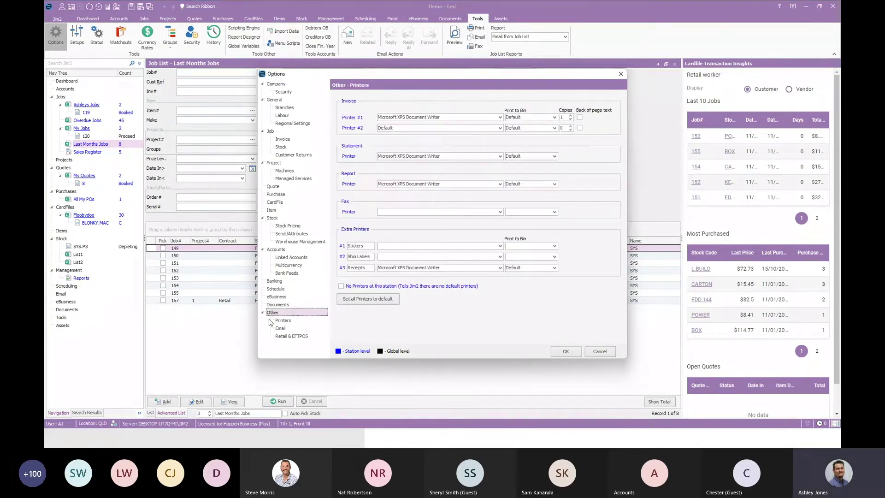
{"action": "left_click", "coordinate": [281, 328]}
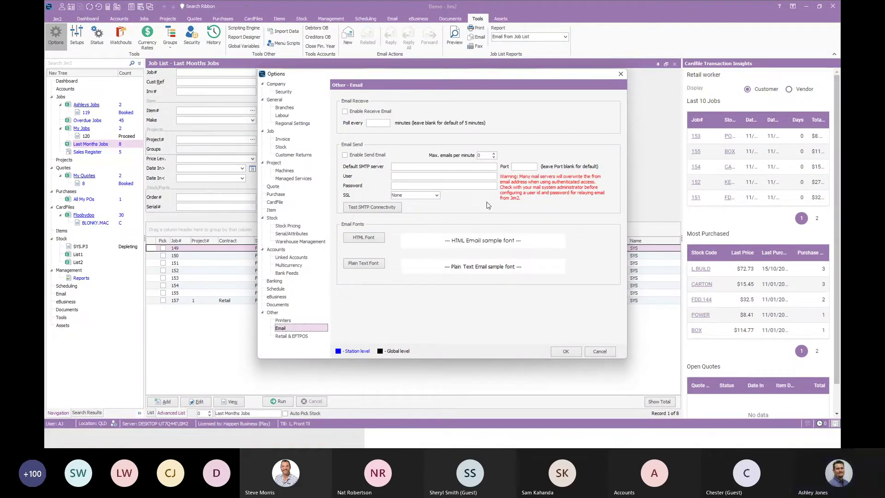
{"action": "left_click", "coordinate": [487, 155]}
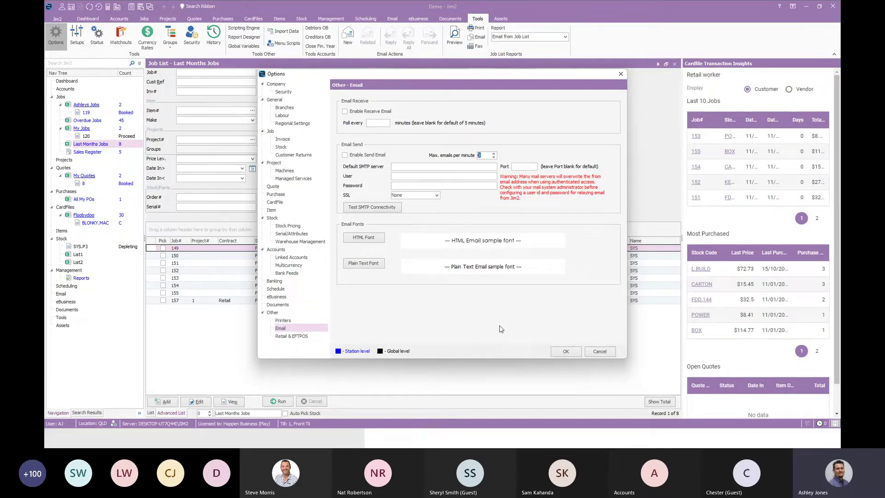
{"action": "left_click", "coordinate": [600, 353]}
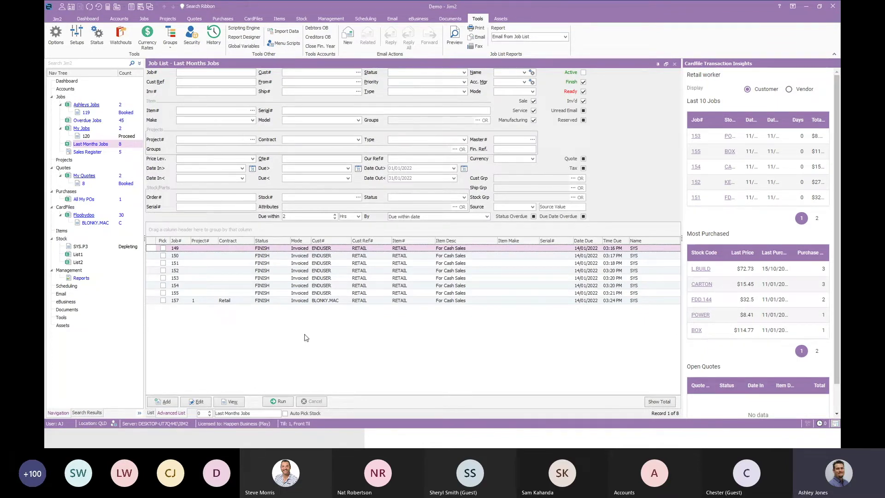
View the My Jobs and My Quotes lists and the Floobydoo CardFile list, and examine the reports available for the CardFile list.
{"action": "left_click", "coordinate": [90, 130]}
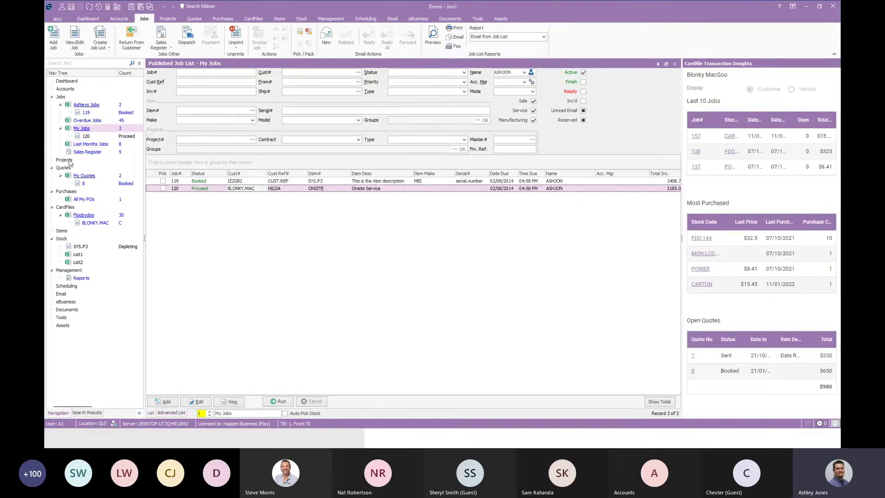
{"action": "left_click", "coordinate": [84, 176]}
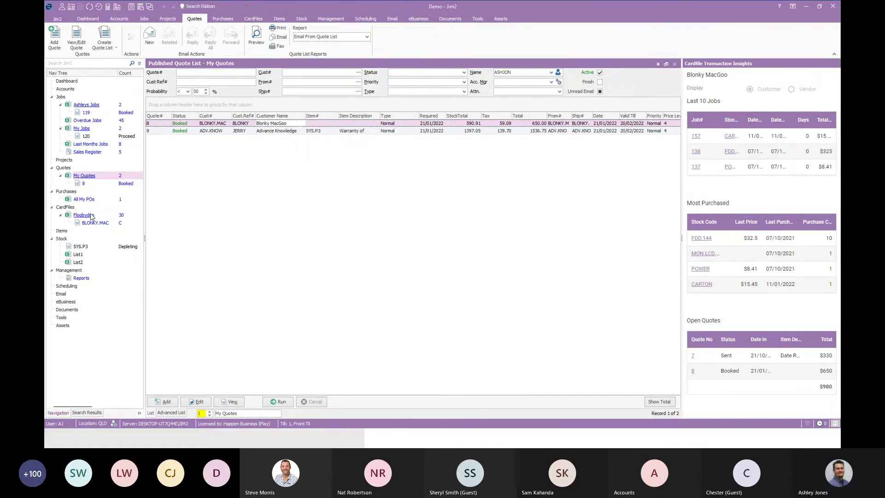
{"action": "left_click", "coordinate": [84, 216]}
{"action": "left_click", "coordinate": [479, 37]}
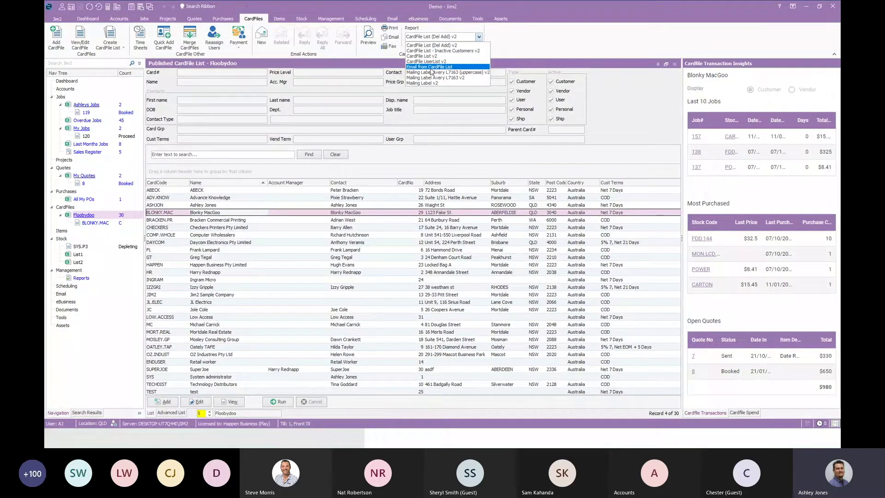
{"action": "left_click", "coordinate": [326, 71]}
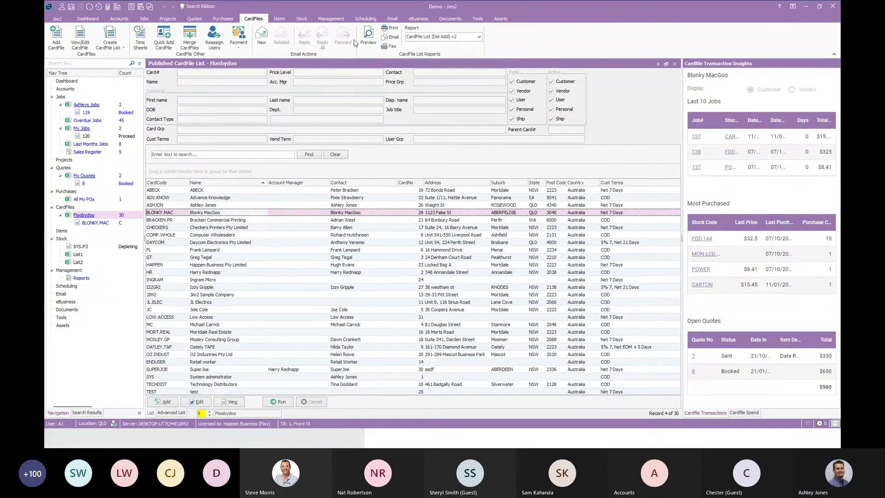
Preview the Job List - Backorder and Job List - Backorder v2 reports for the first published job list, closing each preview.
{"action": "left_click", "coordinate": [86, 106]}
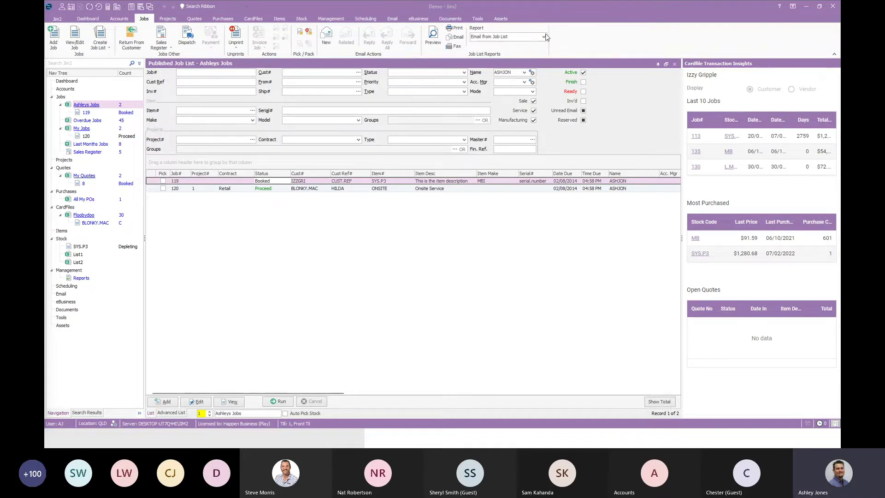
{"action": "left_click", "coordinate": [544, 37]}
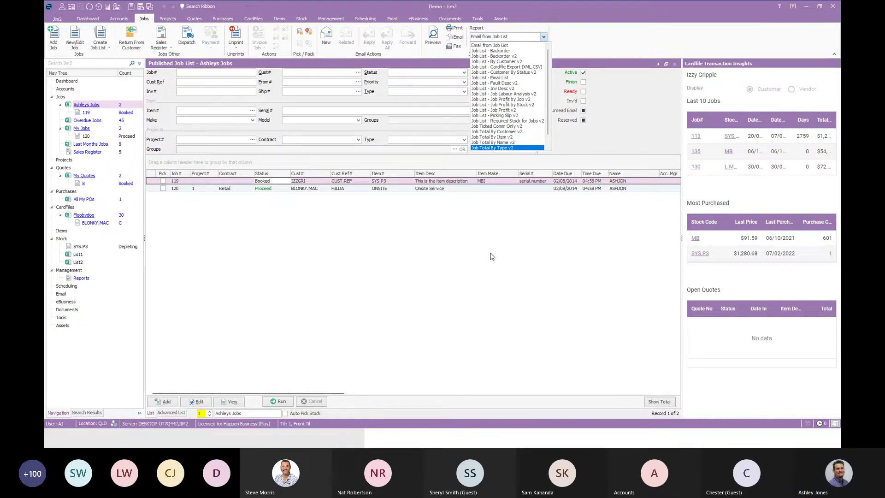
{"action": "left_click", "coordinate": [504, 50]}
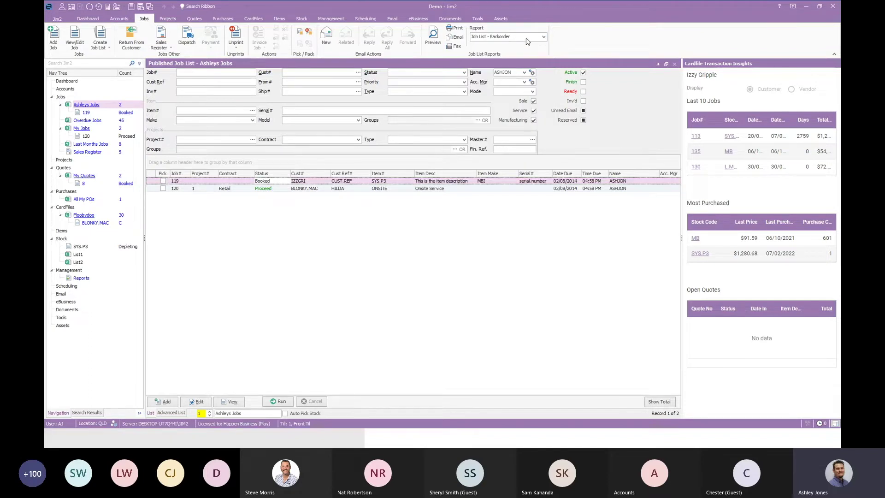
{"action": "left_click", "coordinate": [435, 39]}
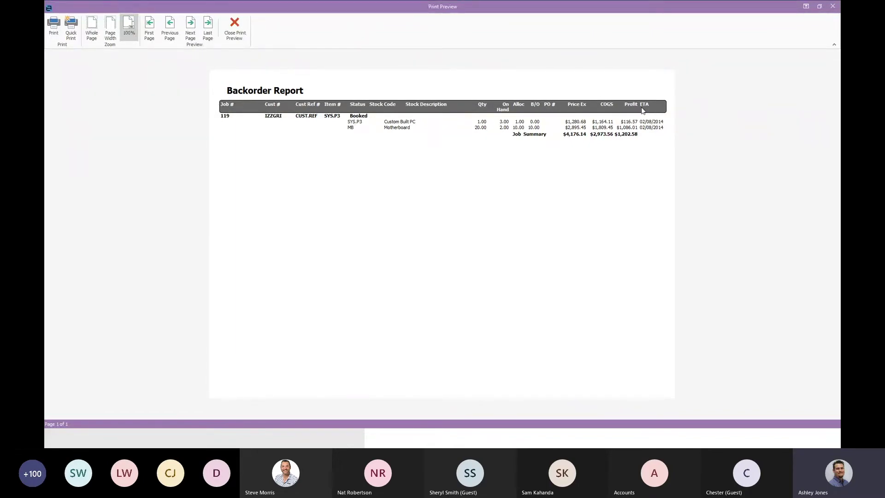
{"action": "left_click", "coordinate": [834, 7]}
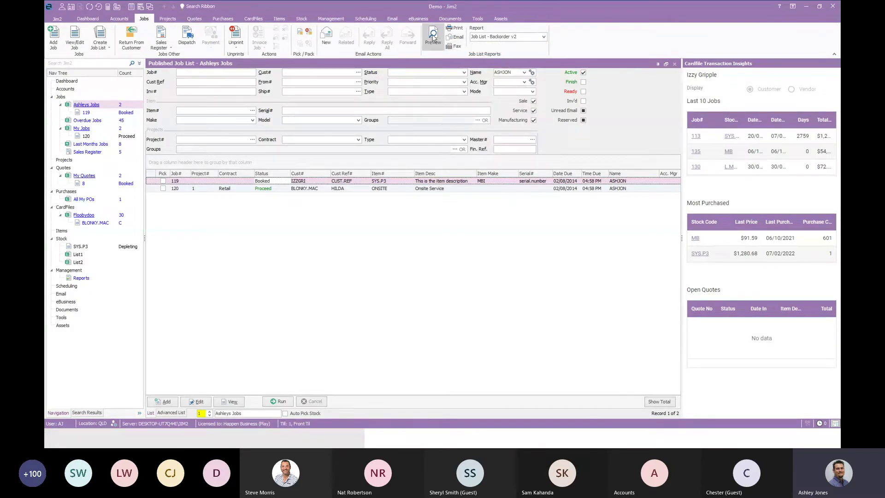
{"action": "left_click", "coordinate": [433, 38]}
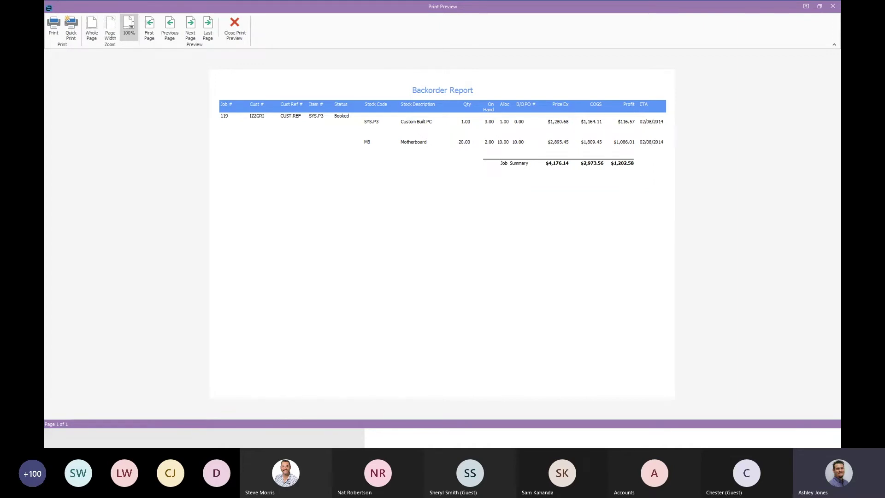
{"action": "left_click", "coordinate": [834, 7]}
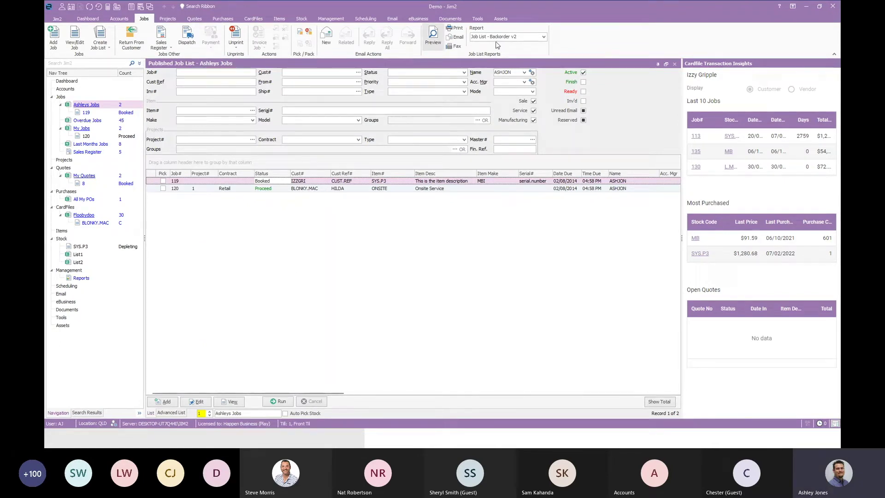
Set the report colour to DarkGreen in the General options, save, and preview the Job List - Backorder v2 report.
{"action": "left_click", "coordinate": [478, 18]}
{"action": "left_click", "coordinate": [55, 36]}
{"action": "left_click", "coordinate": [276, 101]}
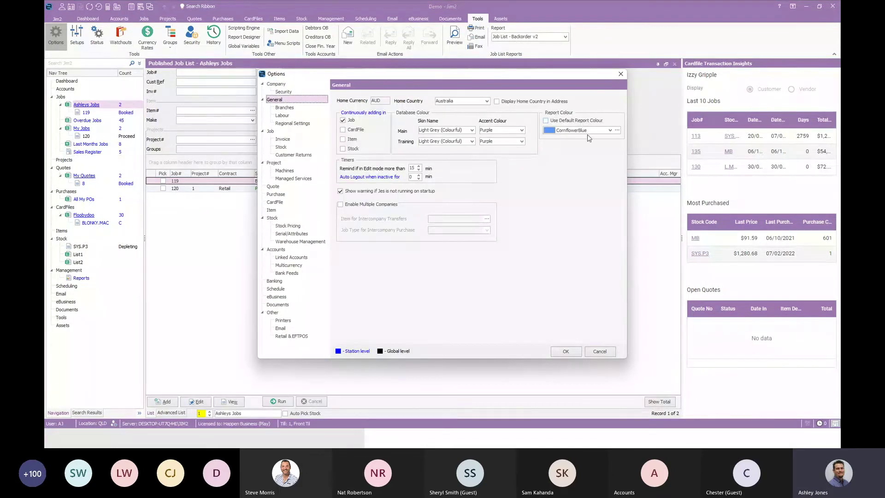
{"action": "left_click", "coordinate": [611, 131]}
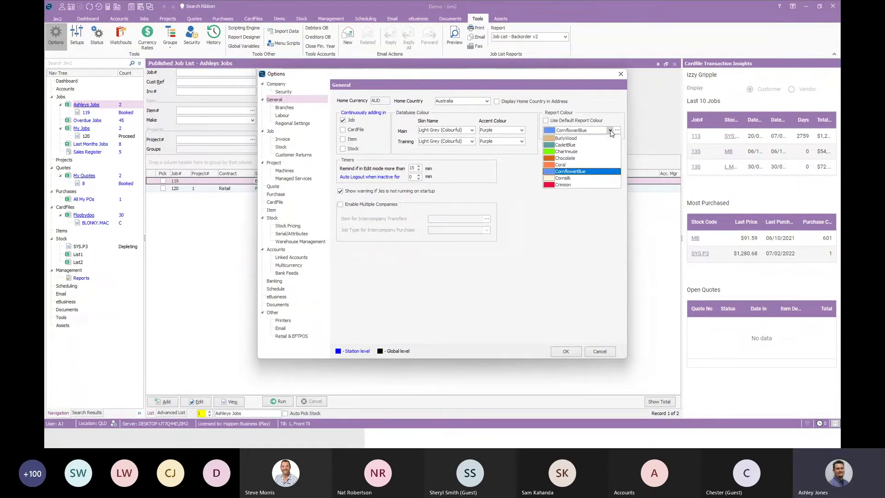
{"action": "scroll", "coordinate": [592, 177], "scroll_direction": "down", "scroll_amount": 5}
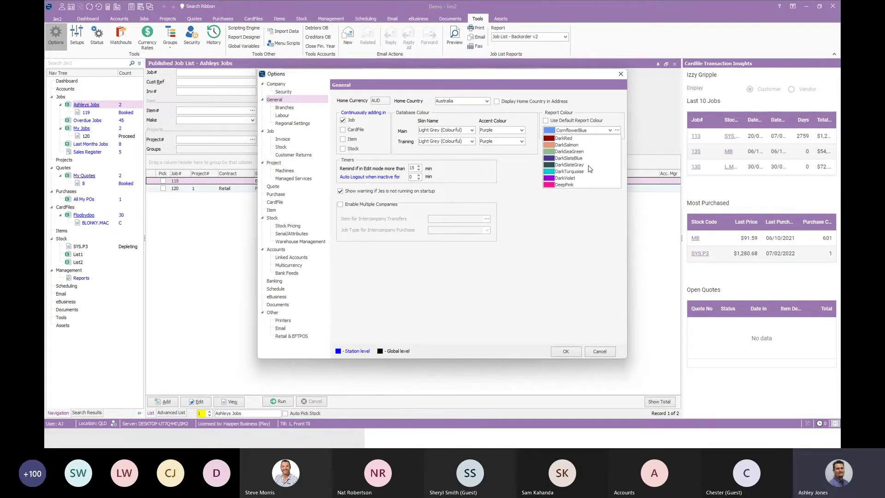
{"action": "scroll", "coordinate": [594, 160], "scroll_direction": "down", "scroll_amount": 1}
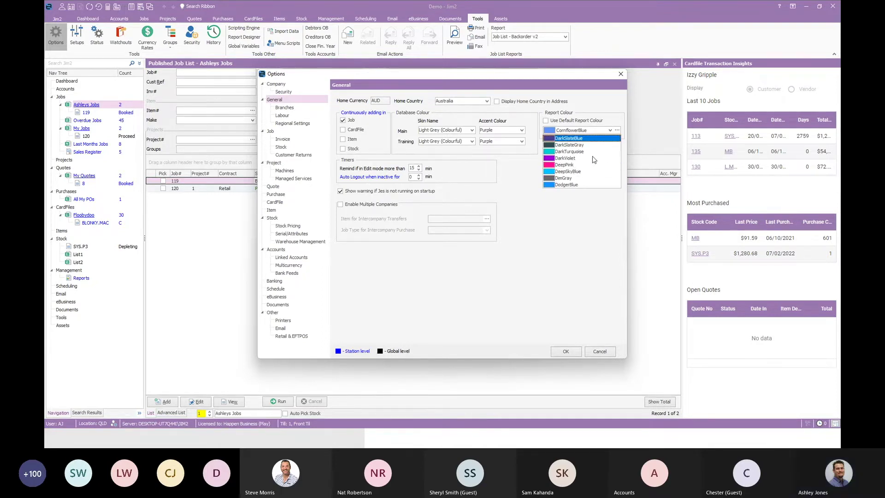
{"action": "scroll", "coordinate": [594, 159], "scroll_direction": "up", "scroll_amount": 3}
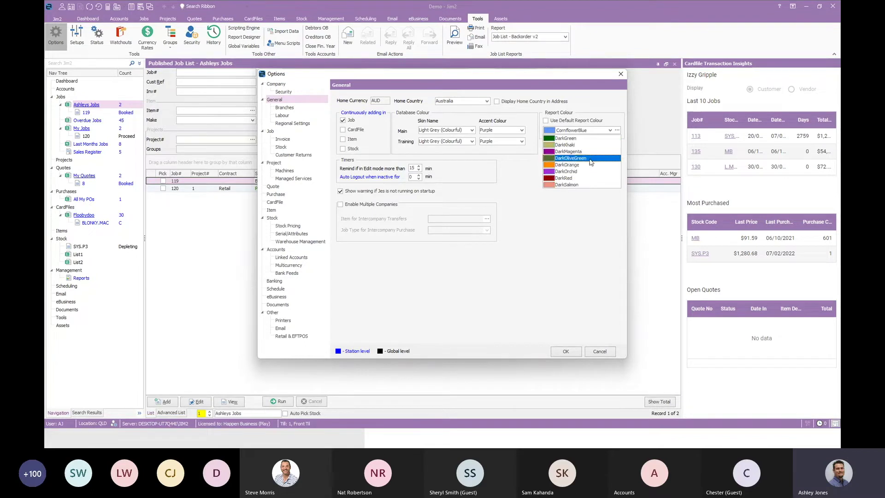
{"action": "left_click", "coordinate": [567, 138]}
{"action": "left_click", "coordinate": [565, 351]}
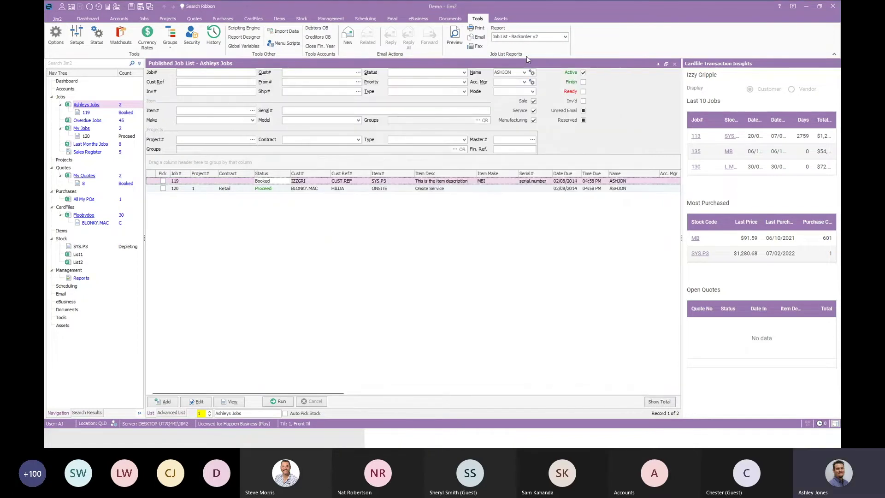
{"action": "left_click", "coordinate": [454, 36]}
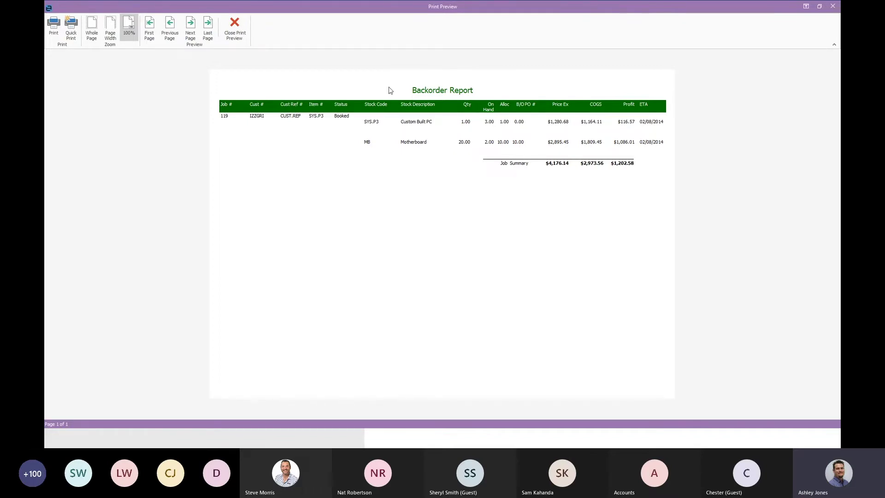
Close the backorder preview and open the Stock Valuation By COGS v2 report from the Stock Reports folder in the management reports.
{"action": "left_click", "coordinate": [241, 32]}
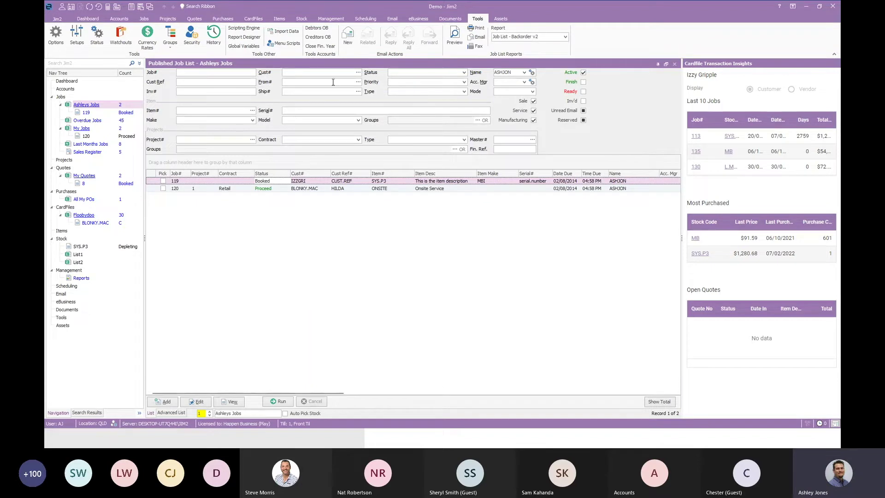
{"action": "left_click", "coordinate": [327, 18]}
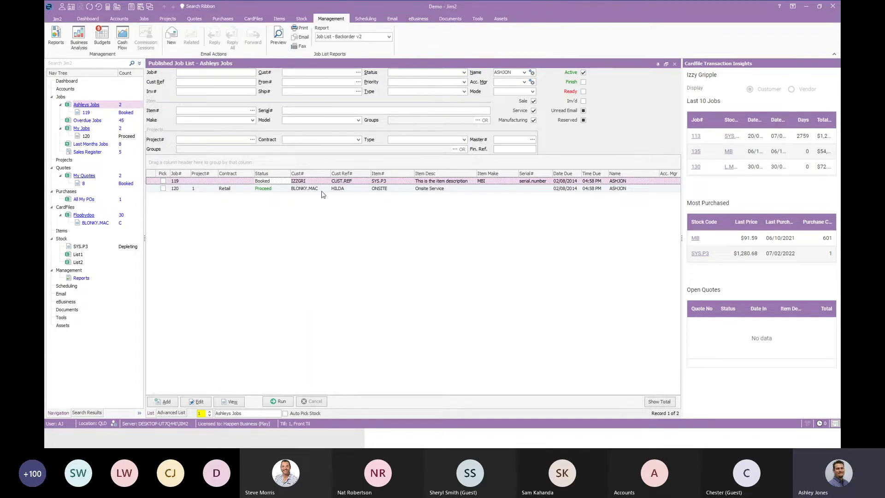
{"action": "left_click", "coordinate": [55, 37]}
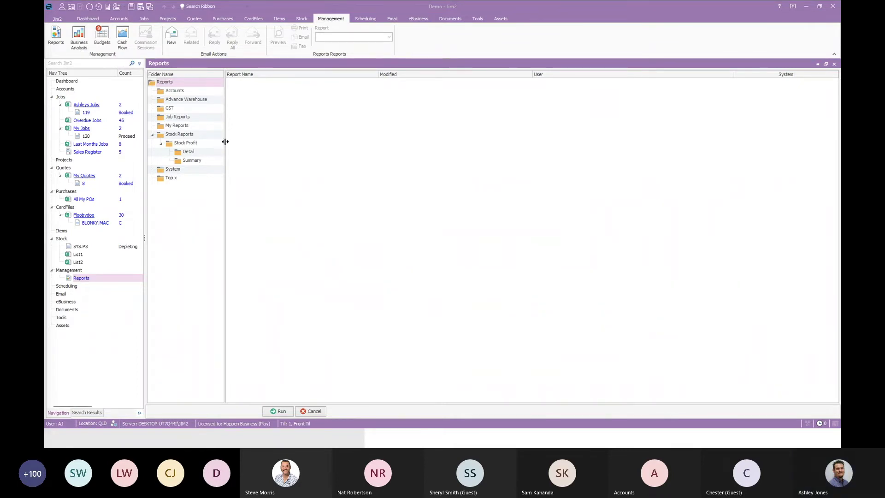
{"action": "left_click", "coordinate": [180, 135]}
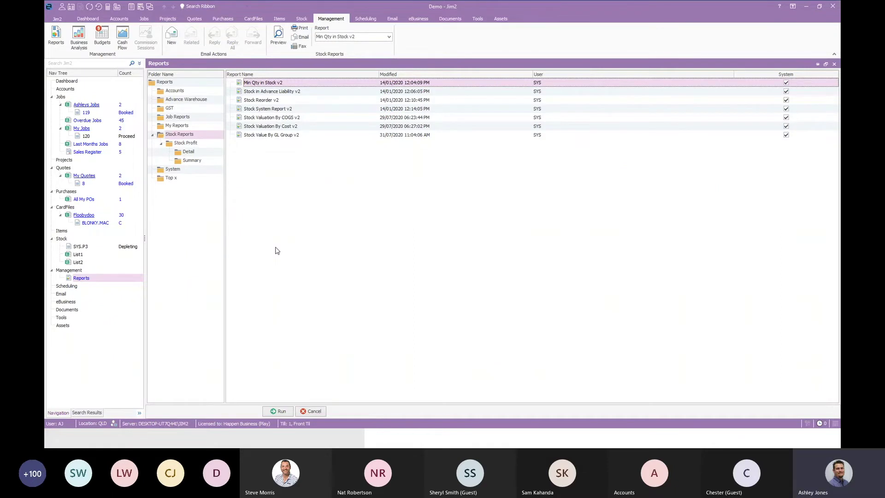
{"action": "left_click", "coordinate": [265, 119]}
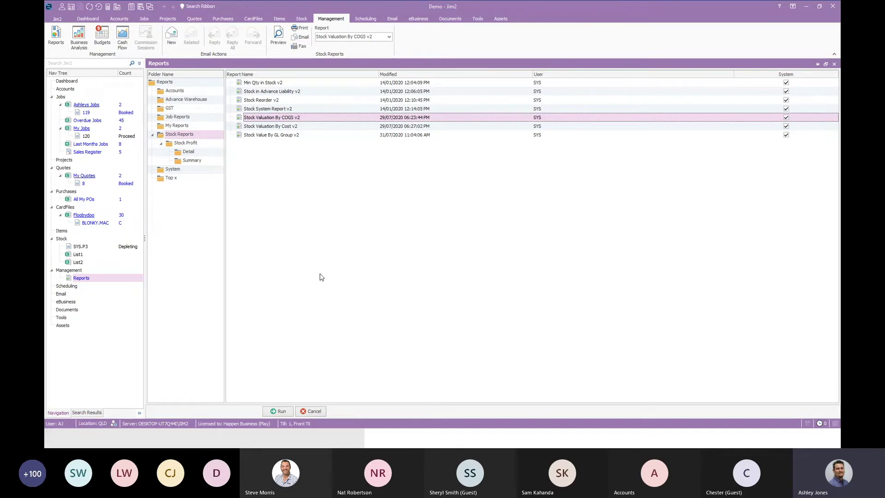
{"action": "double_click", "coordinate": [281, 118]}
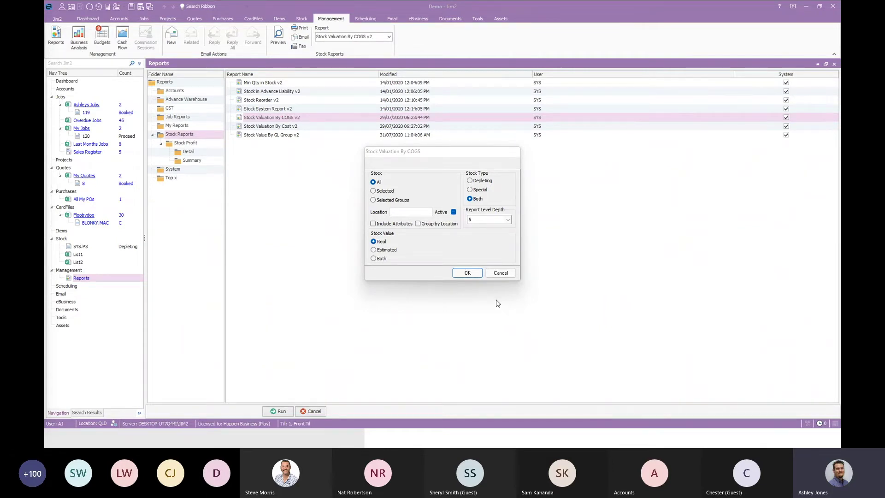
Limit the valuation to Selected Groups and examine the Report, Non Report, Brand and Price Group stock groups without choosing any.
{"action": "left_click", "coordinate": [383, 192]}
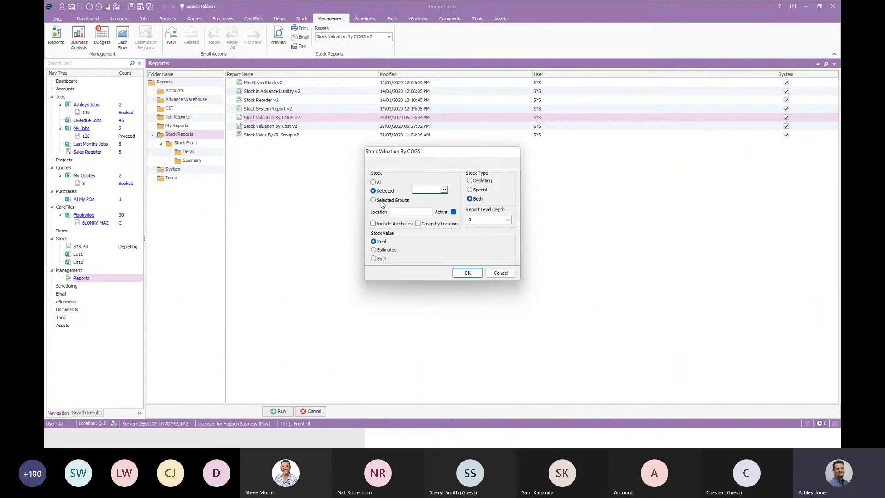
{"action": "left_click", "coordinate": [382, 203]}
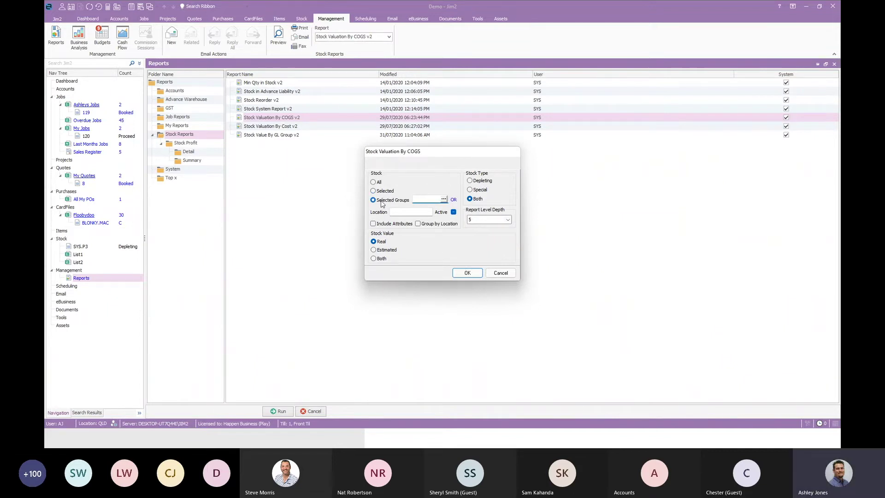
{"action": "left_click", "coordinate": [444, 200]}
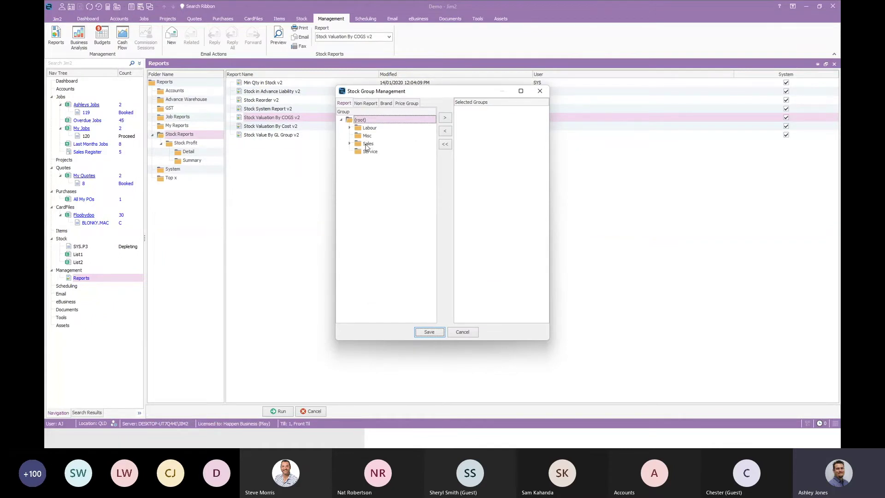
{"action": "left_click", "coordinate": [366, 104]}
{"action": "left_click", "coordinate": [386, 105]}
{"action": "left_click", "coordinate": [410, 104]}
{"action": "left_click", "coordinate": [344, 104]}
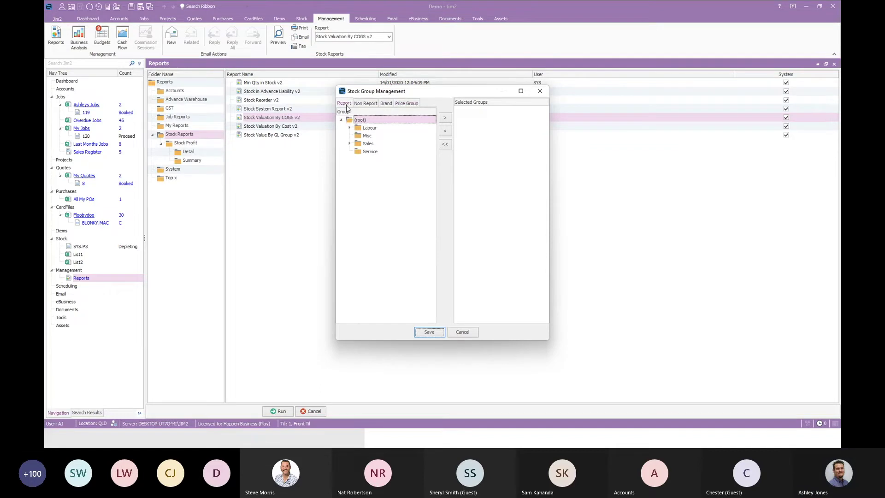
{"action": "key", "text": "Escape"}
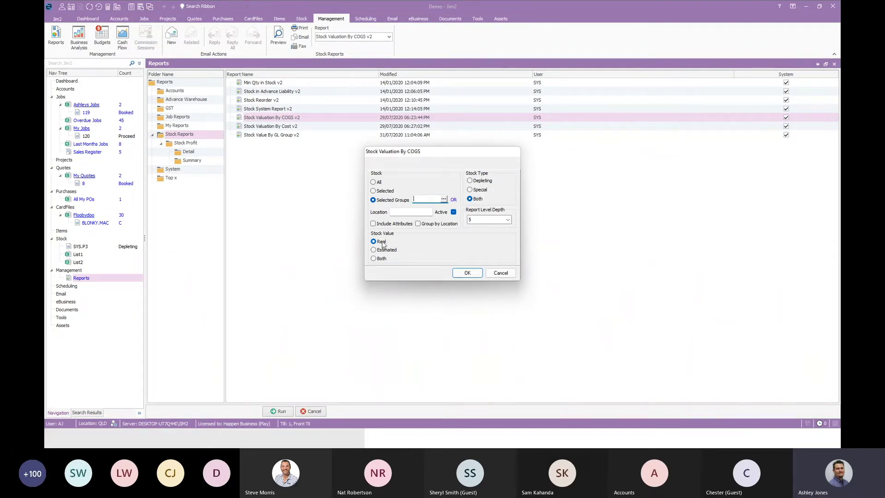
Preview the Stock Valuation By COGS report with real stock values and close the preview.
{"action": "left_click", "coordinate": [468, 273]}
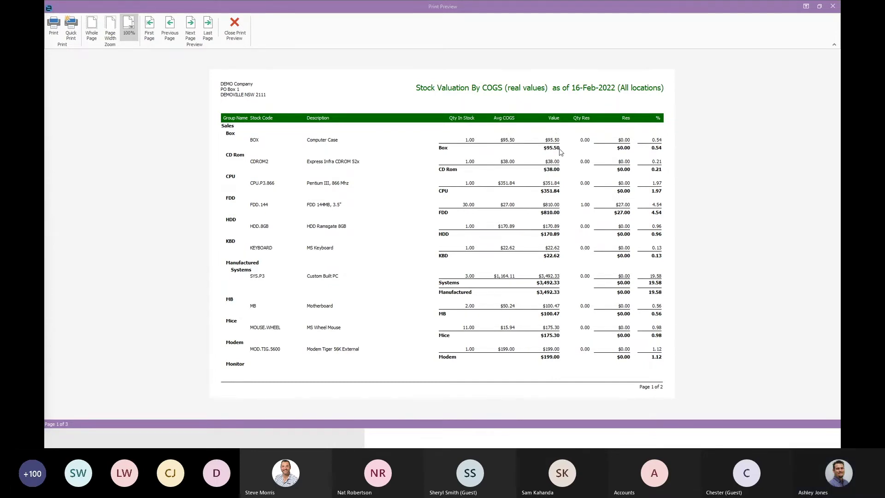
{"action": "left_click", "coordinate": [833, 6]}
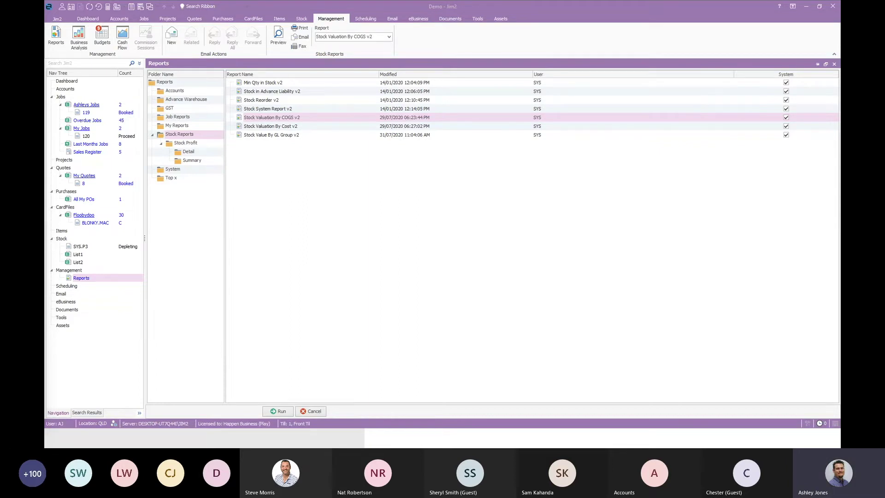
Open the Stock Profit By Customer v2 report from the Detail folder under Stock Profit.
{"action": "left_click", "coordinate": [190, 152]}
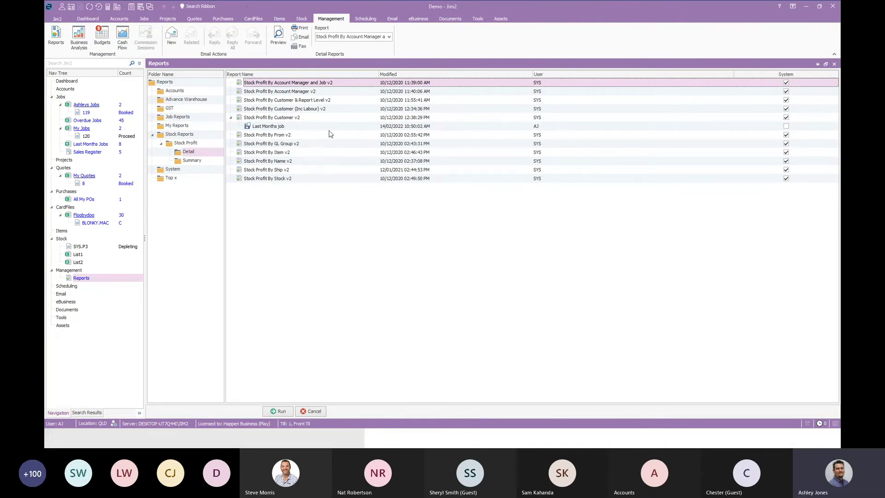
{"action": "left_click", "coordinate": [293, 118]}
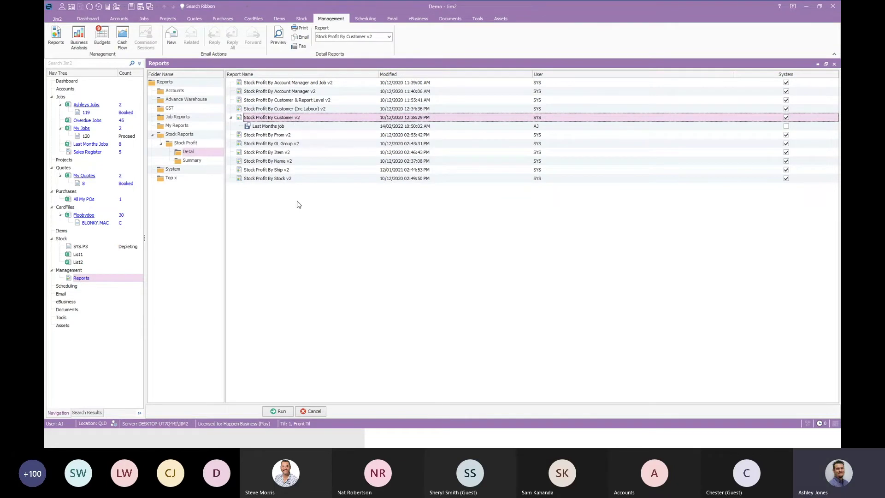
{"action": "double_click", "coordinate": [282, 118]}
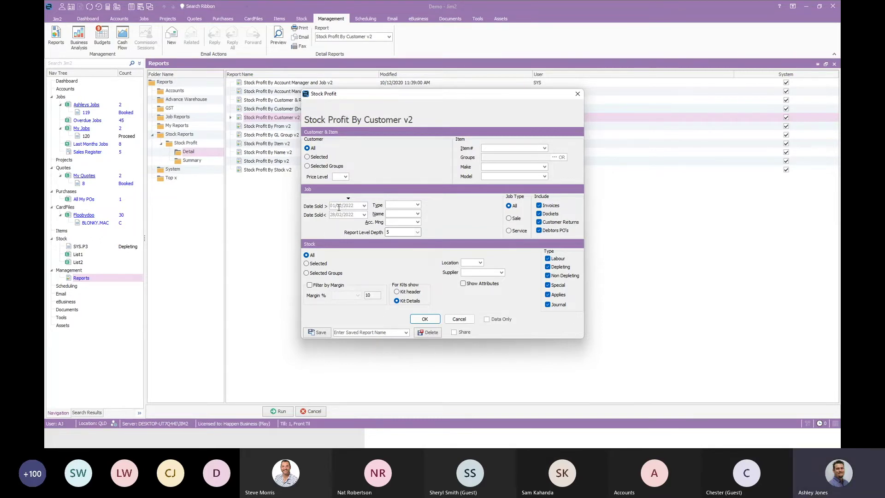
Set the Date Sold range from 01/02/2022 to 16/02/2022.
{"action": "left_click", "coordinate": [364, 205]}
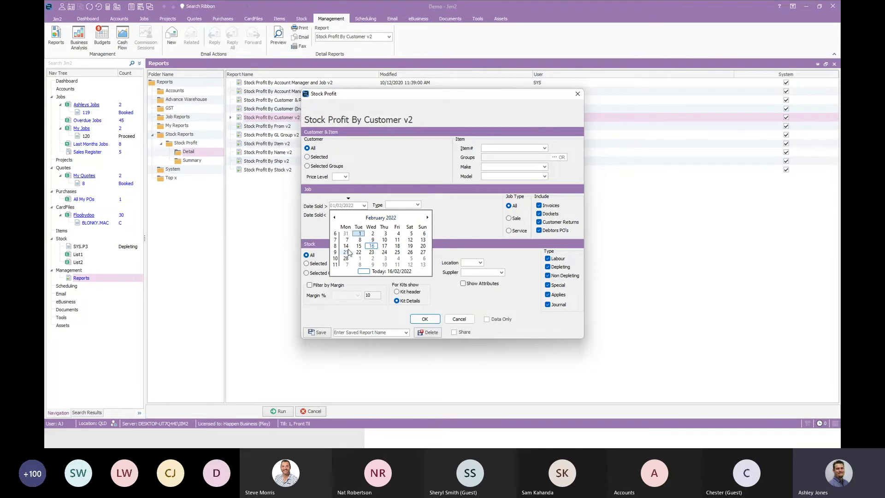
{"action": "left_click", "coordinate": [360, 233]}
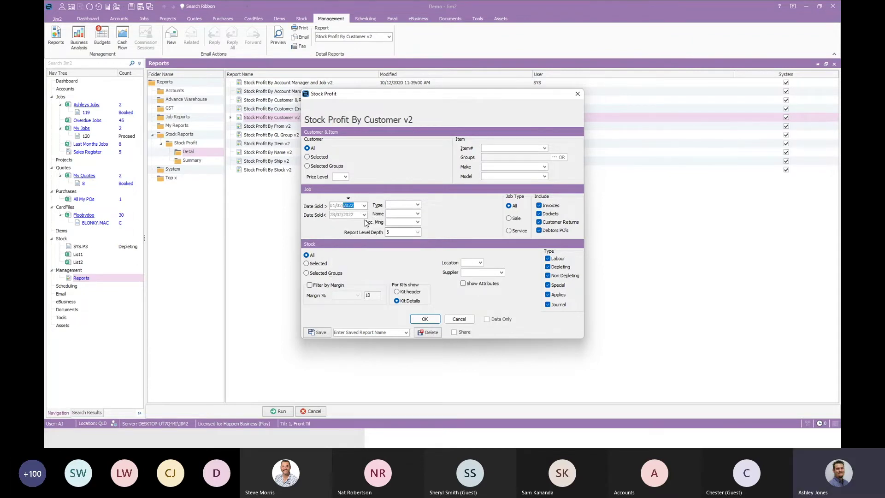
{"action": "left_click", "coordinate": [364, 215]}
{"action": "left_click", "coordinate": [370, 254]}
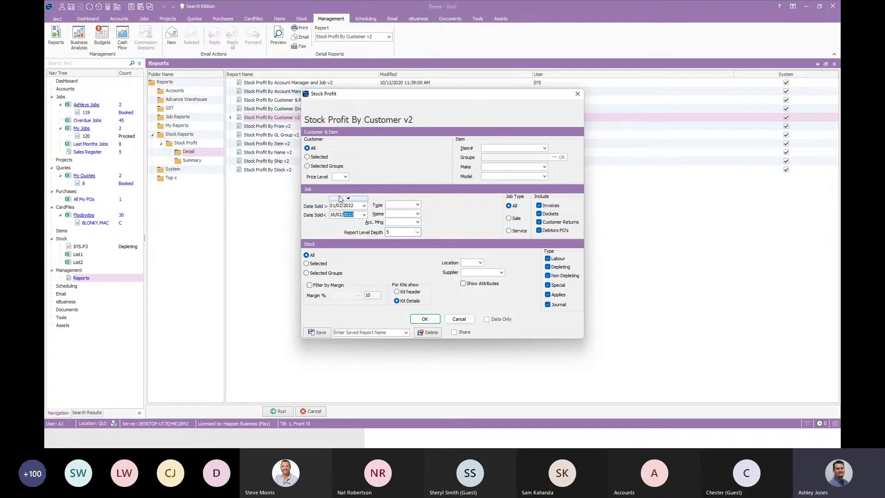
Set the Date Sold range to the Last Month preset.
{"action": "left_click", "coordinate": [357, 200]}
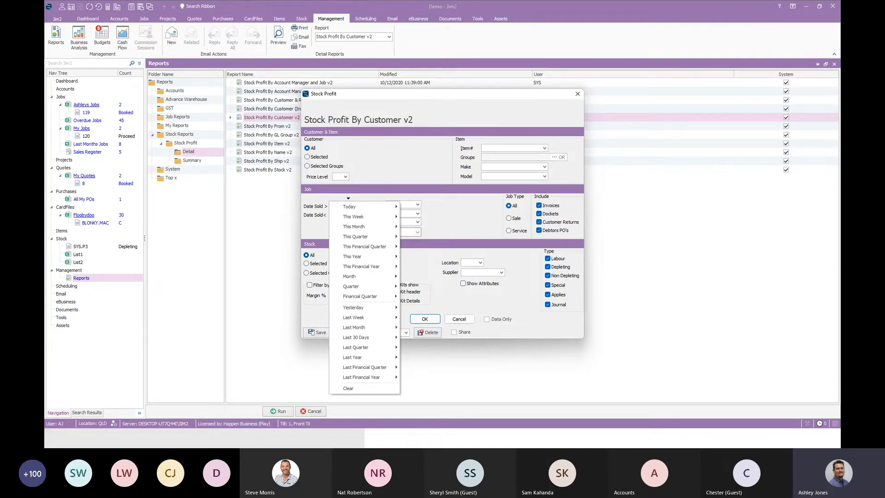
{"action": "key", "text": "alt+Tab"}
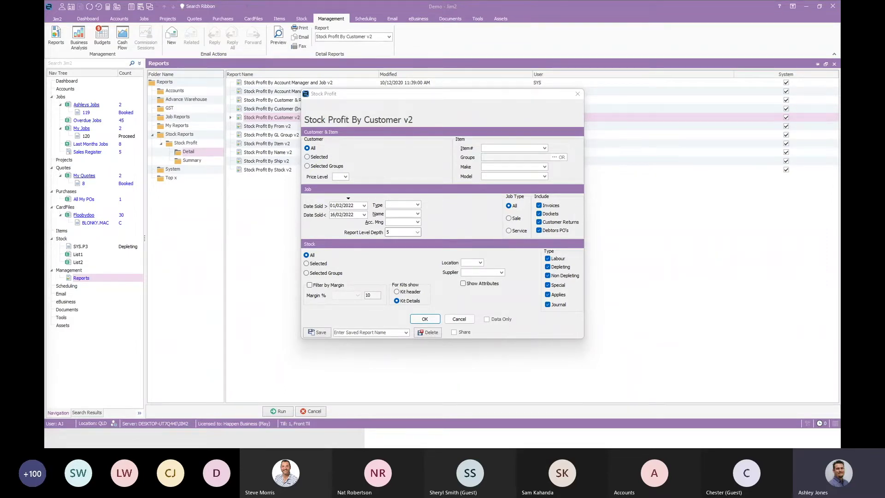
{"action": "left_click", "coordinate": [350, 198]}
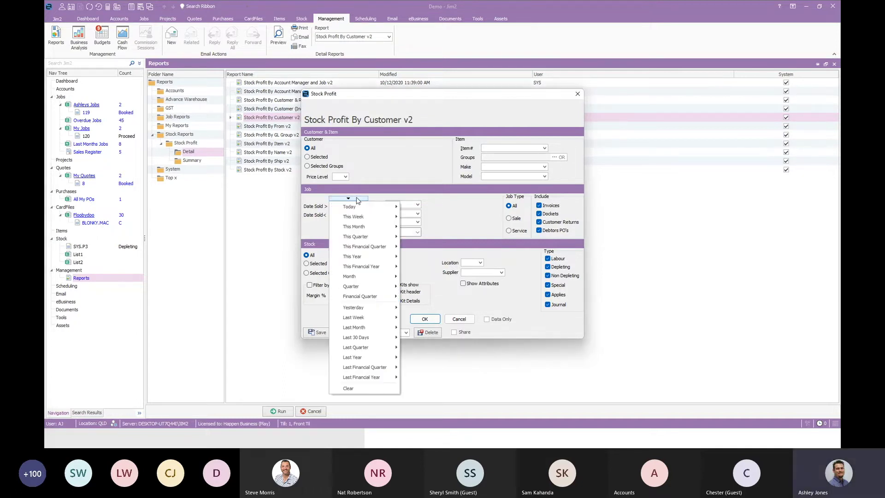
{"action": "mouse_move", "coordinate": [359, 270]}
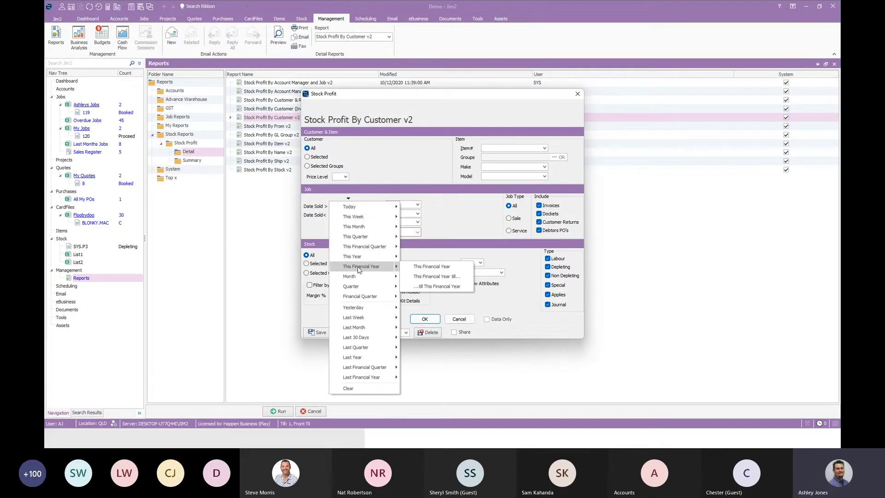
{"action": "mouse_move", "coordinate": [363, 329]}
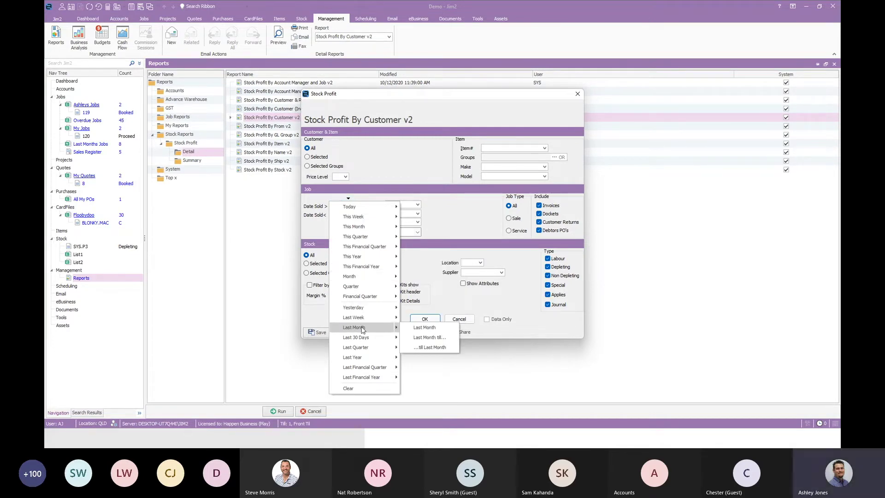
{"action": "left_click", "coordinate": [363, 329]}
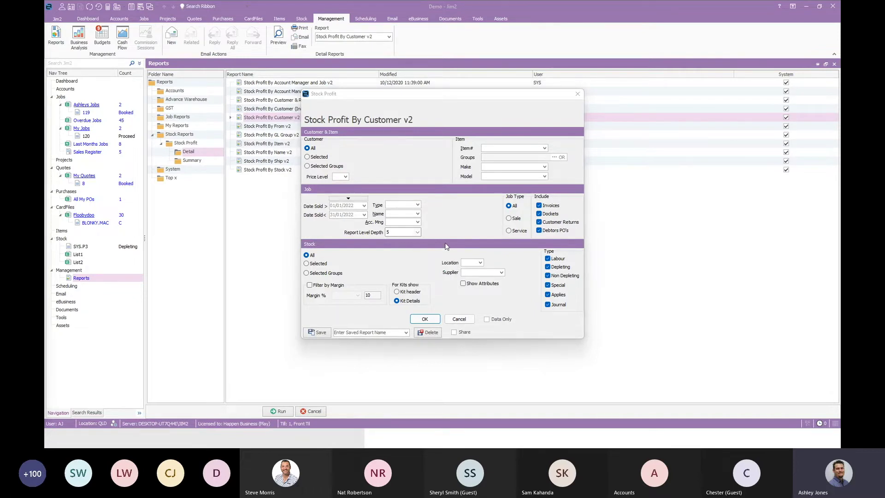
Examine the available Type, Name and Acc. Mng options in the Job filters without choosing any.
{"action": "left_click", "coordinate": [417, 204]}
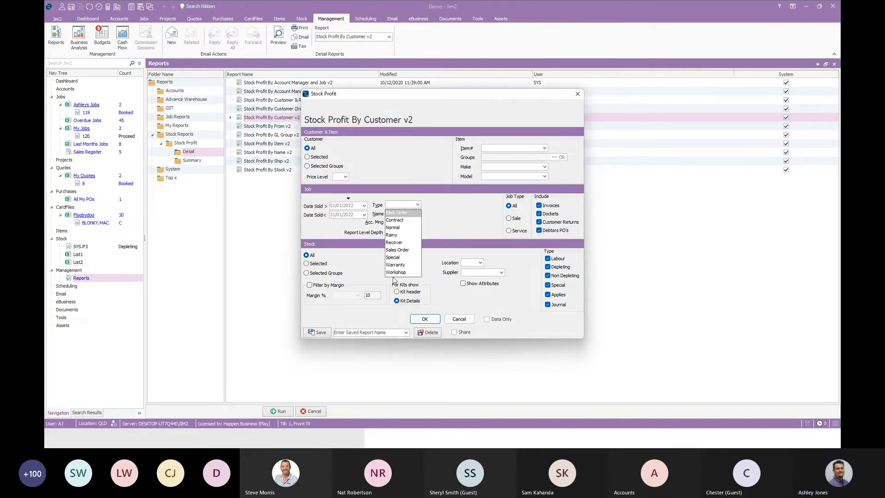
{"action": "left_click", "coordinate": [458, 207]}
{"action": "left_click", "coordinate": [418, 214]}
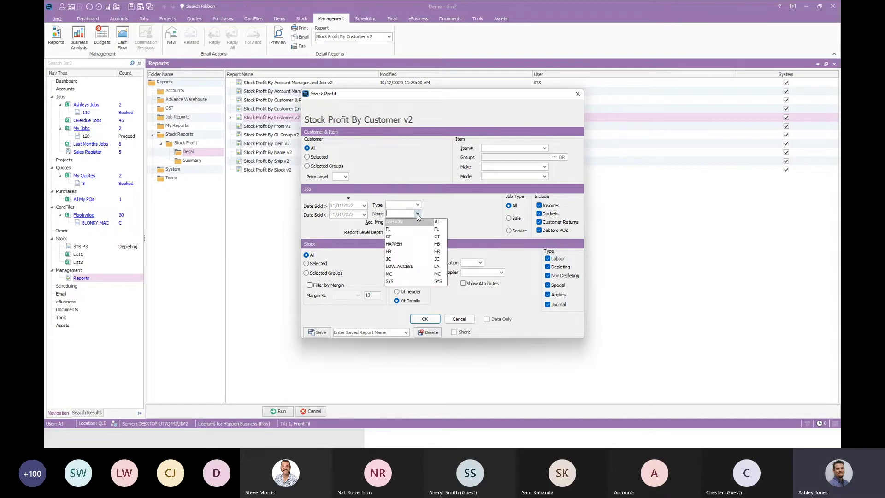
{"action": "left_click", "coordinate": [462, 218]}
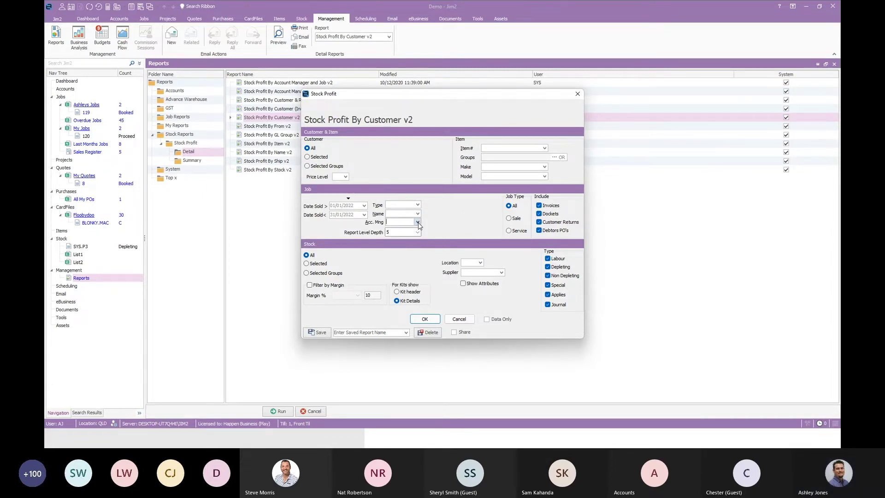
{"action": "left_click", "coordinate": [418, 222]}
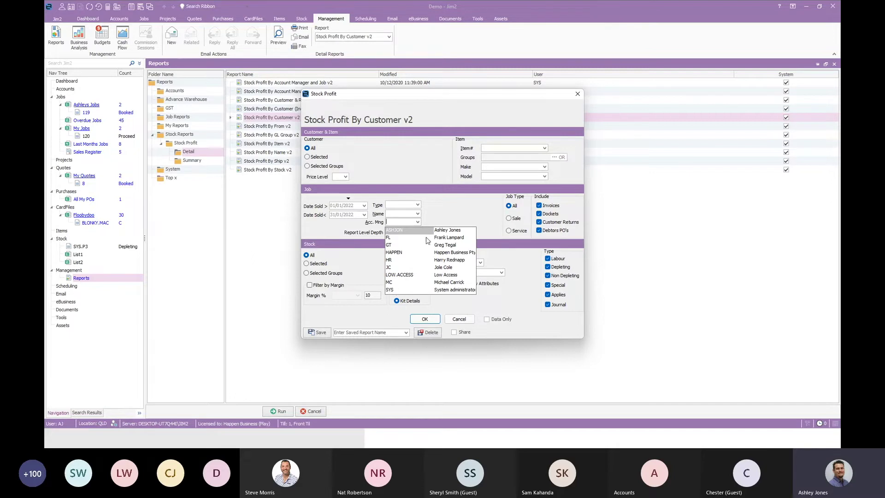
{"action": "left_click", "coordinate": [458, 213]}
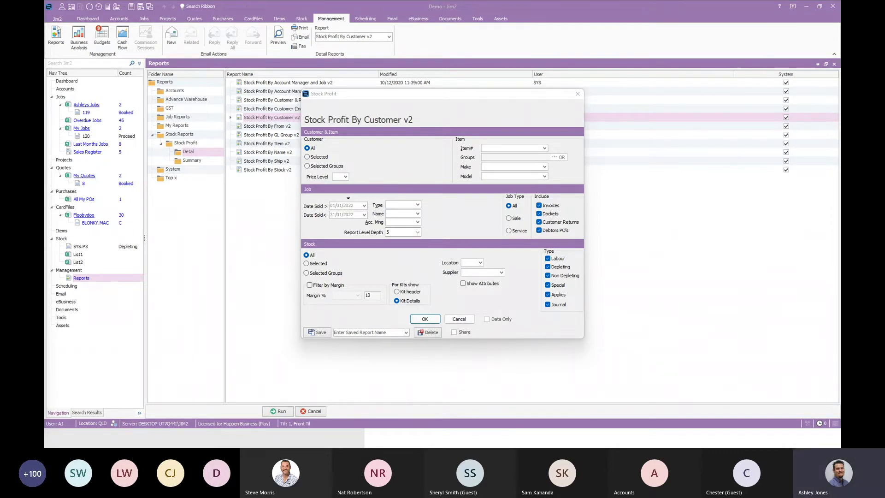
Try filtering the stock by a margin of <= 20%, and turn the margin filter off again.
{"action": "left_click", "coordinate": [310, 285]}
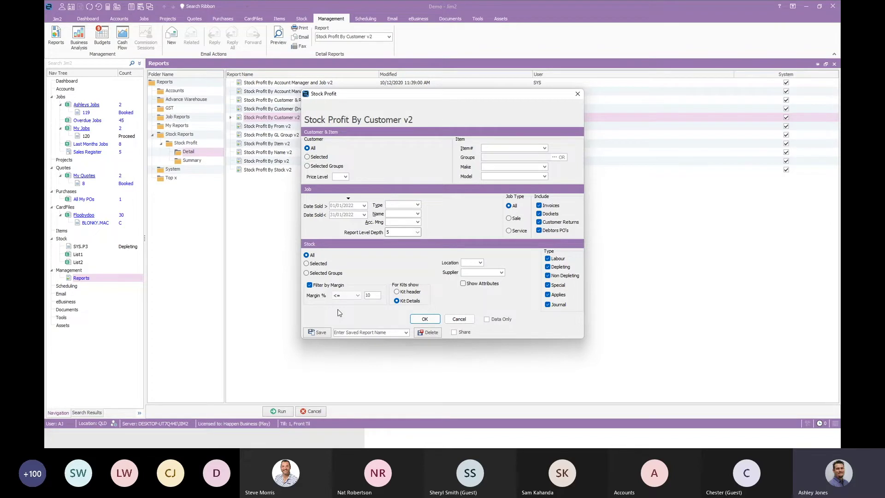
{"action": "left_click", "coordinate": [345, 295]}
{"action": "left_click", "coordinate": [351, 306]}
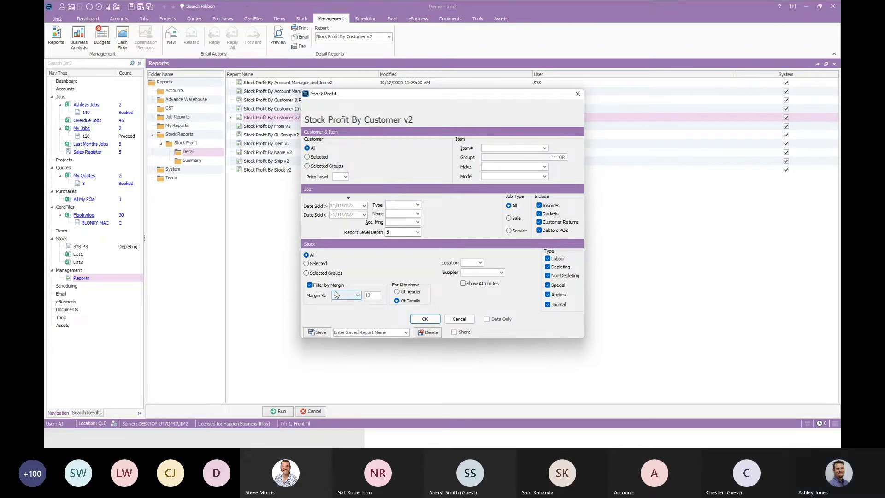
{"action": "double_click", "coordinate": [369, 295]}
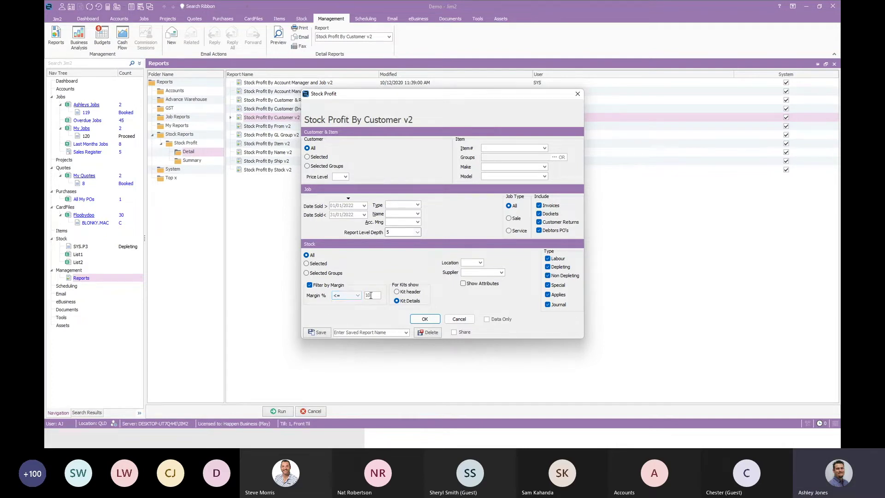
{"action": "type", "text": "20"}
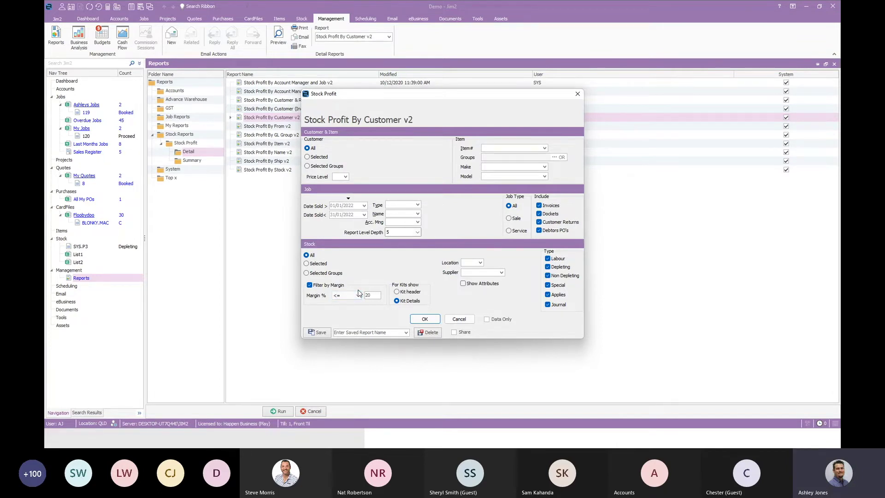
{"action": "left_click", "coordinate": [310, 285]}
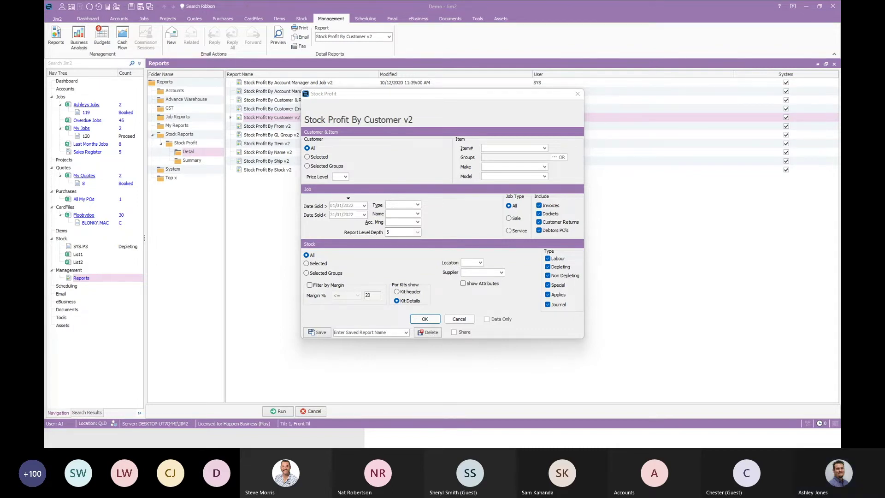
Save the Stock Profit By Customer v2 filter settings as a saved report named Last Months job and leave the filter dialog.
{"action": "left_click", "coordinate": [372, 333]}
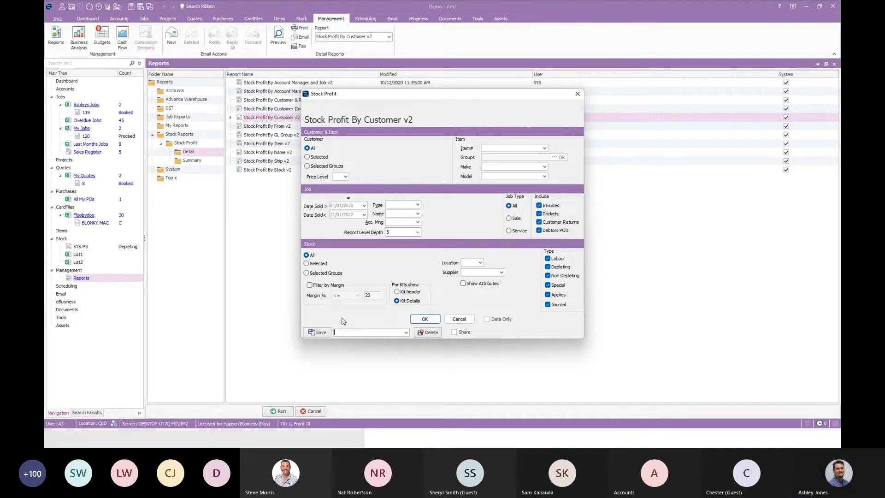
{"action": "left_click", "coordinate": [367, 332]}
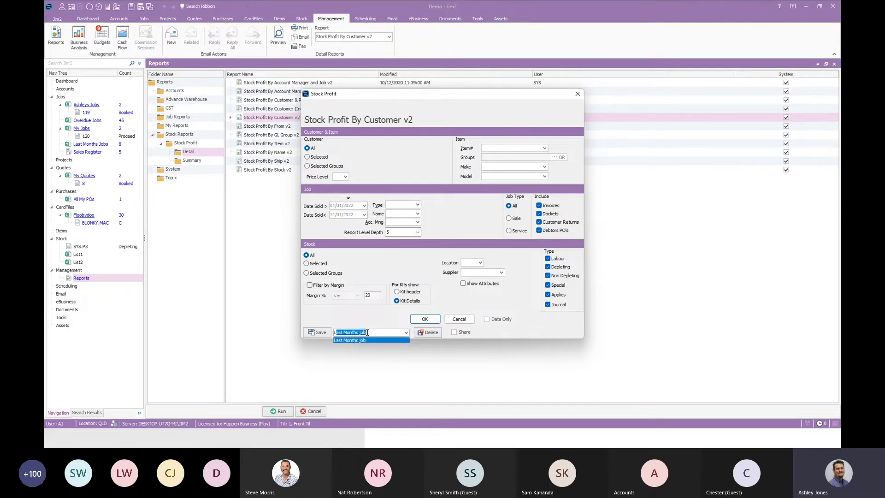
{"action": "key", "text": "shift+Right"}
{"action": "key", "text": "shift+Right"}
{"action": "key", "text": "shift+Right"}
{"action": "key", "text": "shift+Right"}
{"action": "key", "text": "shift+Right"}
{"action": "key", "text": "shift+Right"}
{"action": "key", "text": "shift+Right"}
{"action": "key", "text": "shift+Right"}
{"action": "key", "text": "shift+Right"}
{"action": "key", "text": "shift+Right"}
{"action": "key", "text": "BackSpace"}
{"action": "left_click", "coordinate": [320, 333]}
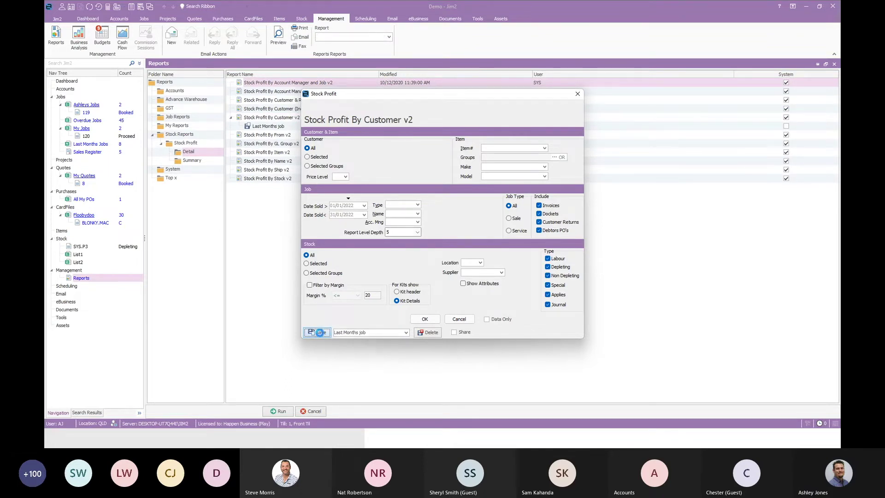
{"action": "left_click_drag", "start_coordinate": [417, 93], "coordinate": [456, 93]}
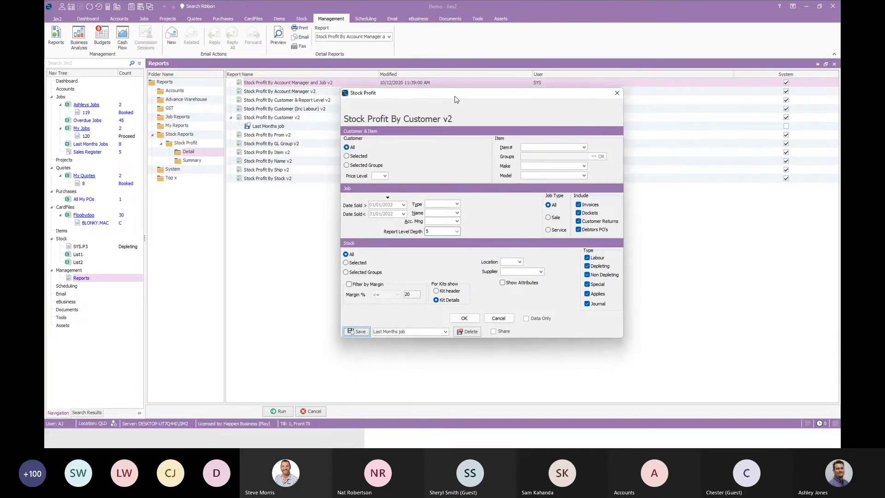
{"action": "left_click", "coordinate": [503, 318]}
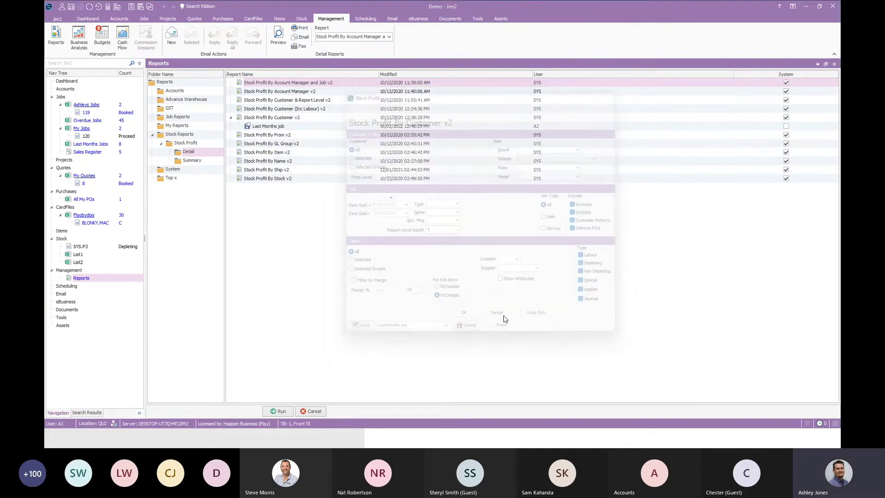
Reopen the saved report Last Months job listed under Stock Profit By Customer v2.
{"action": "left_click", "coordinate": [230, 117]}
{"action": "left_click", "coordinate": [231, 117]}
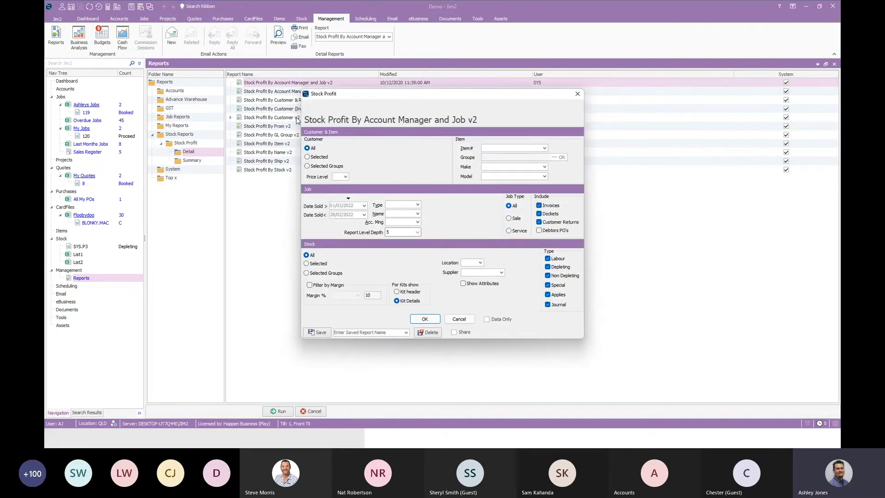
{"action": "left_click", "coordinate": [577, 91]}
{"action": "left_click", "coordinate": [304, 125]}
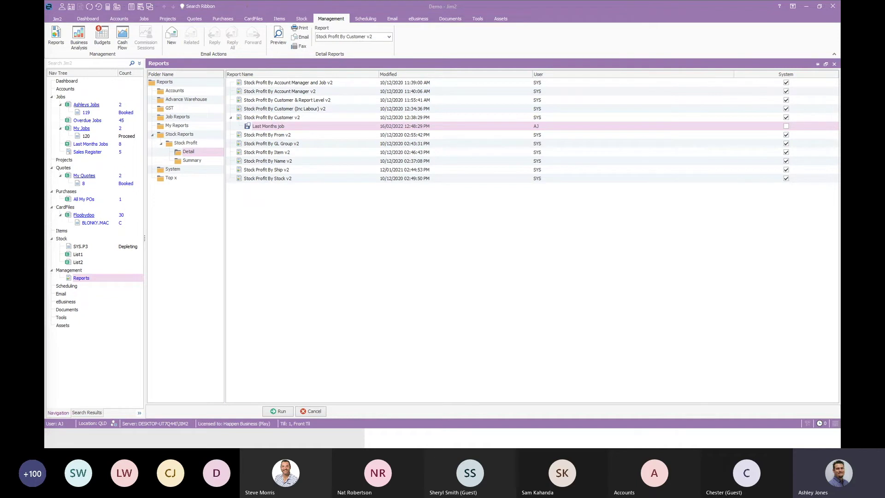
{"action": "double_click", "coordinate": [272, 125]}
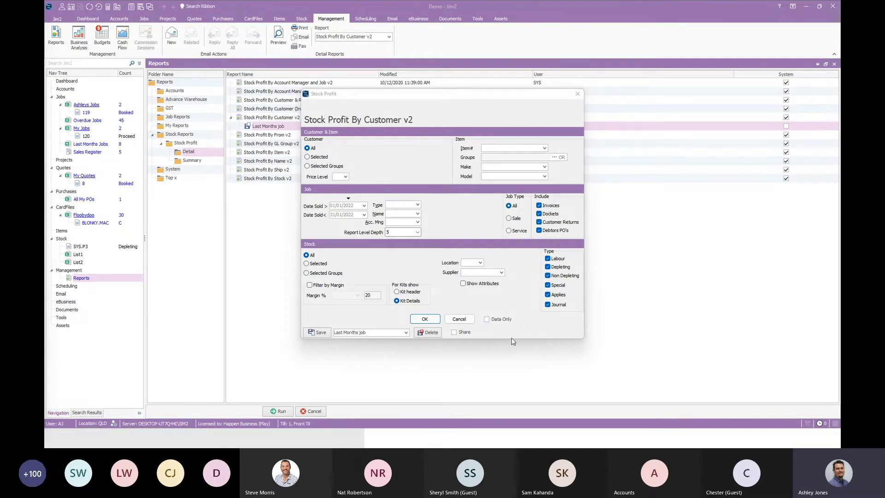
Run the saved report with Data Only enabled to view it as a spreadsheet, and close the preview and filter dialog.
{"action": "left_click", "coordinate": [488, 318]}
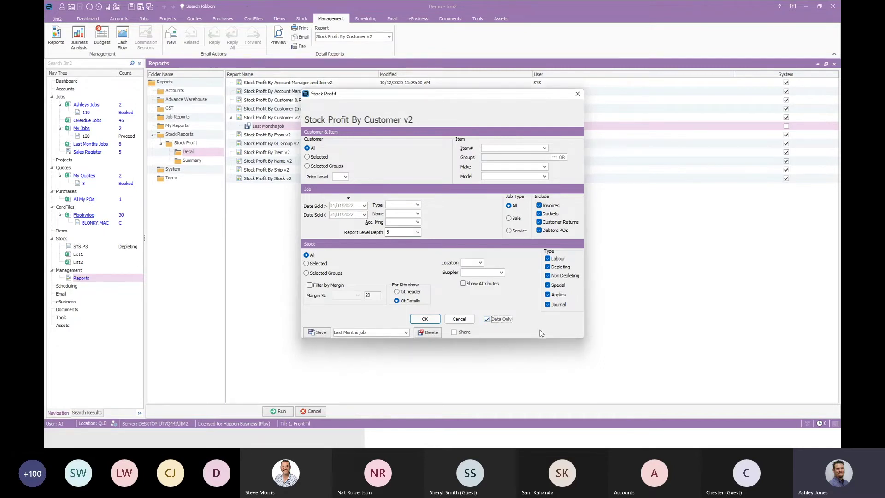
{"action": "left_click", "coordinate": [425, 320]}
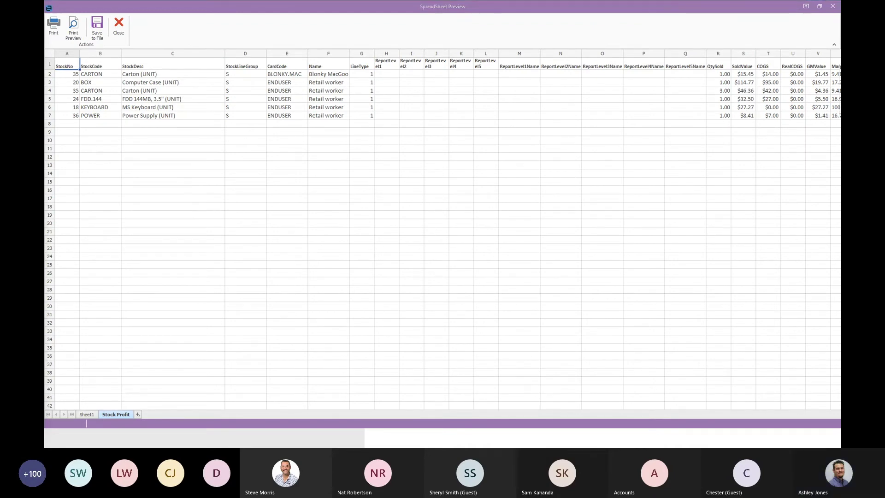
{"action": "left_click", "coordinate": [833, 8]}
{"action": "left_click", "coordinate": [470, 318]}
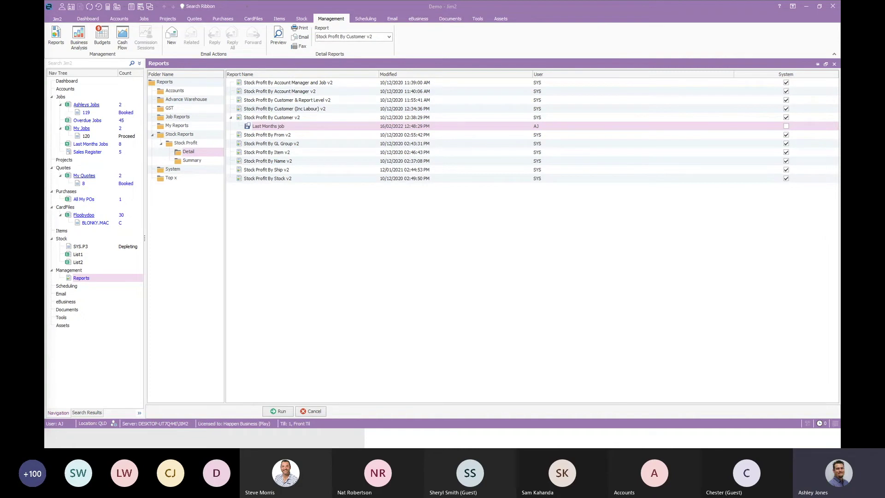
Open the Top x Customers v2 report from the Top x folder and view its period presets without choosing one.
{"action": "left_click", "coordinate": [170, 178]}
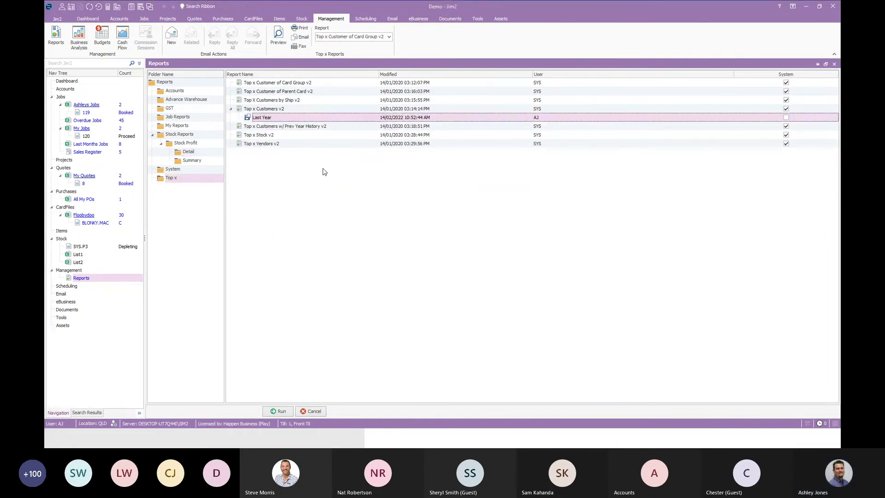
{"action": "double_click", "coordinate": [261, 110]}
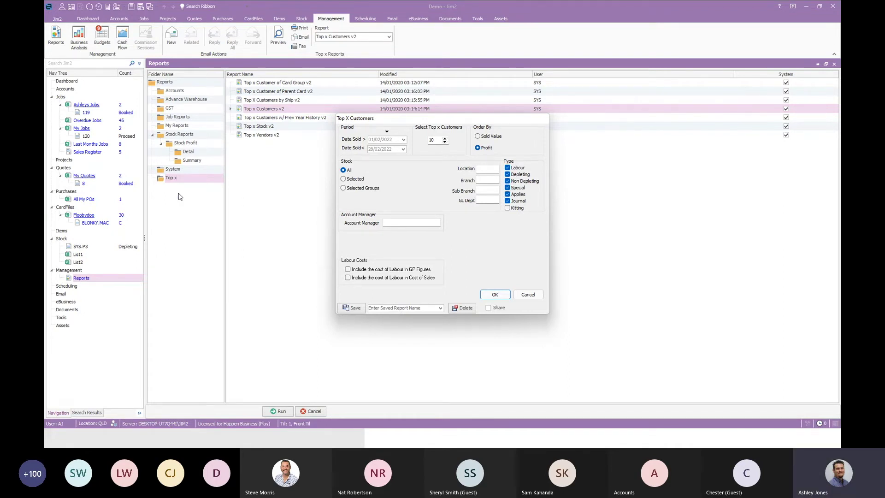
{"action": "left_click", "coordinate": [395, 133]}
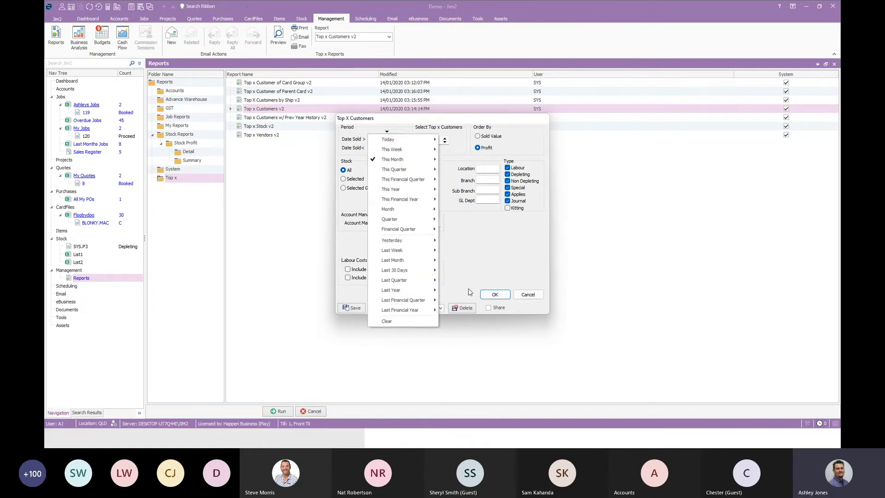
{"action": "left_click", "coordinate": [482, 240]}
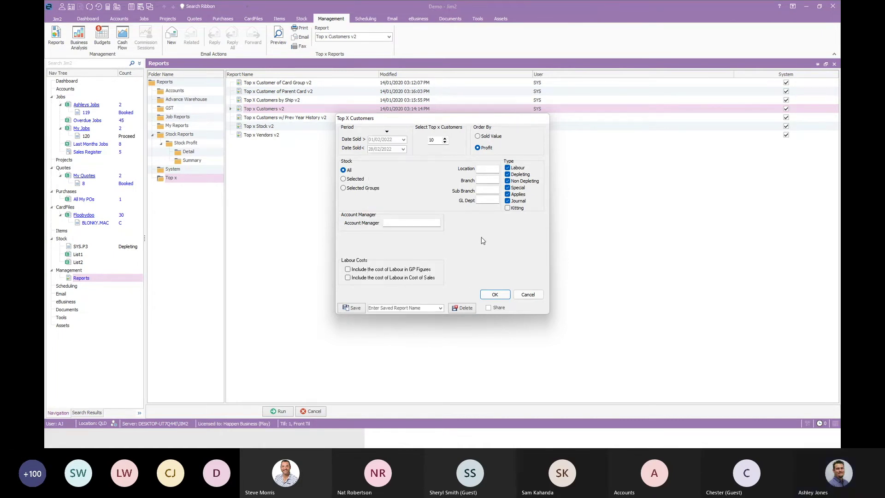
Preview the report for the top 100 customers, and close the preview and the report options.
{"action": "left_click", "coordinate": [435, 140]}
{"action": "type", "text": "0"}
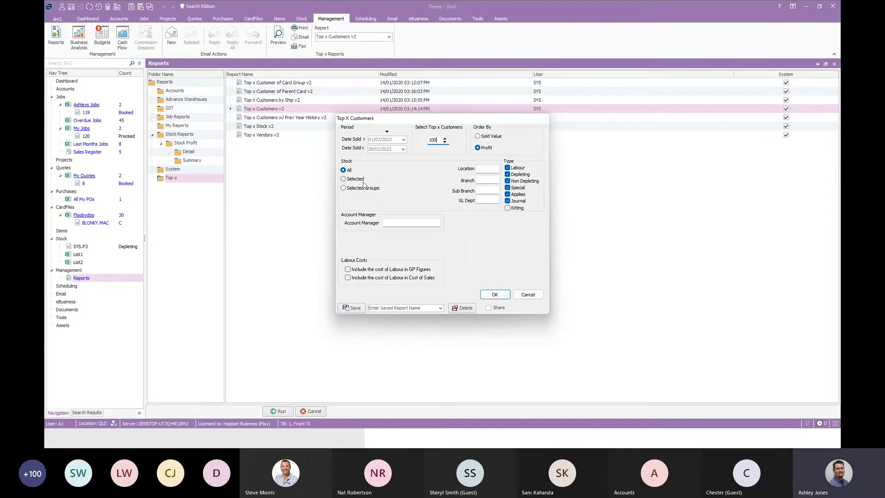
{"action": "left_click", "coordinate": [430, 225]}
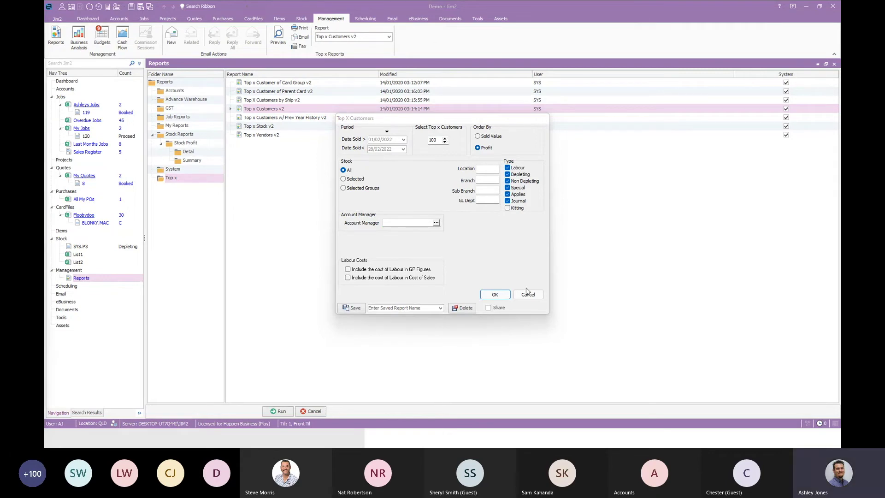
{"action": "left_click", "coordinate": [495, 295]}
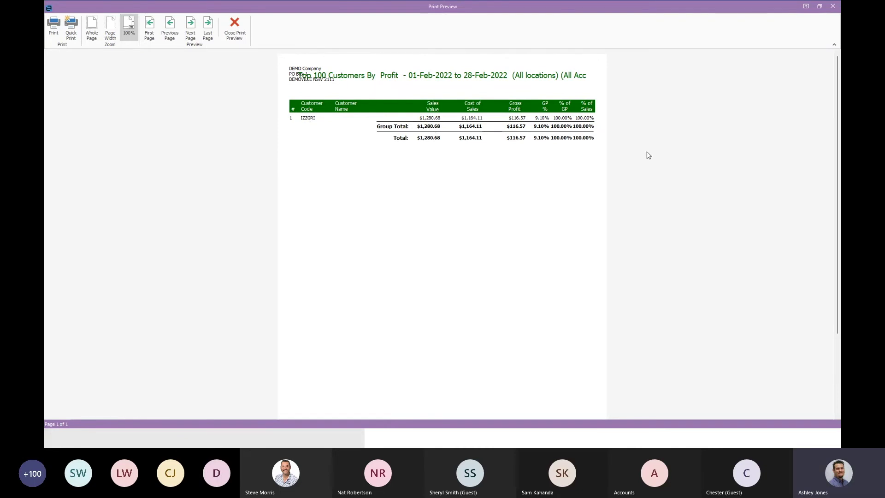
{"action": "left_click", "coordinate": [834, 6]}
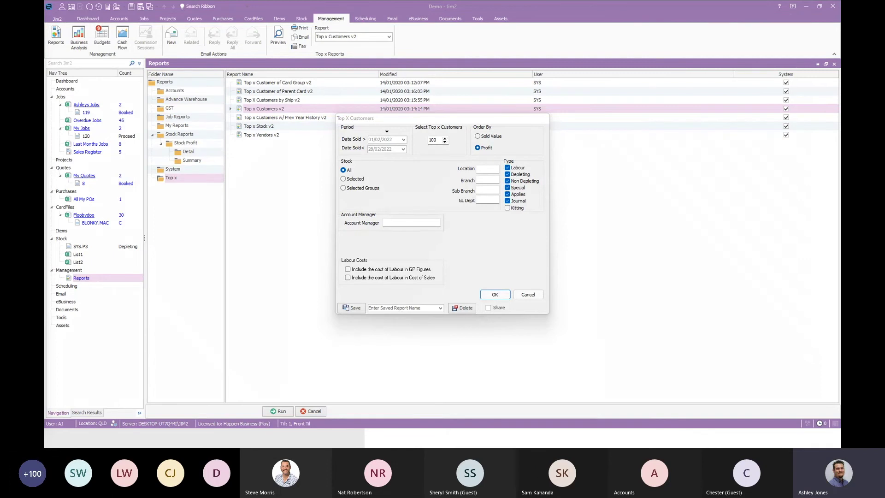
{"action": "left_click", "coordinate": [528, 294]}
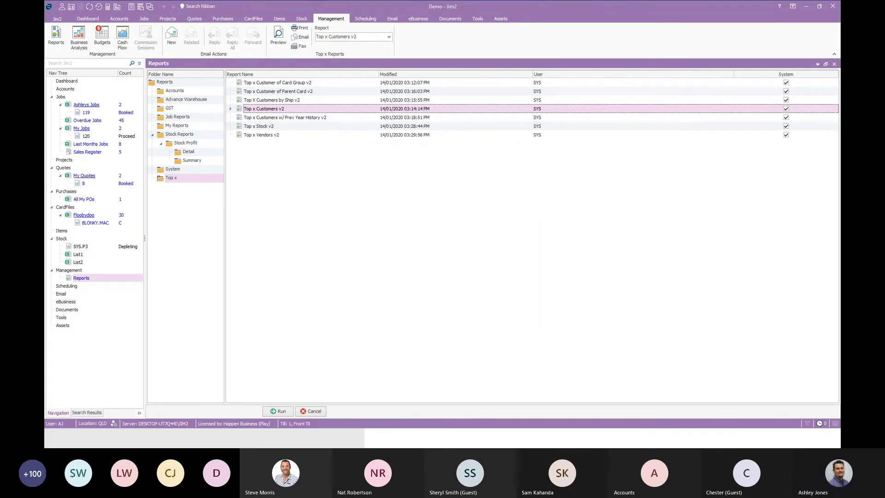
{"action": "key", "text": "alt+Tab"}
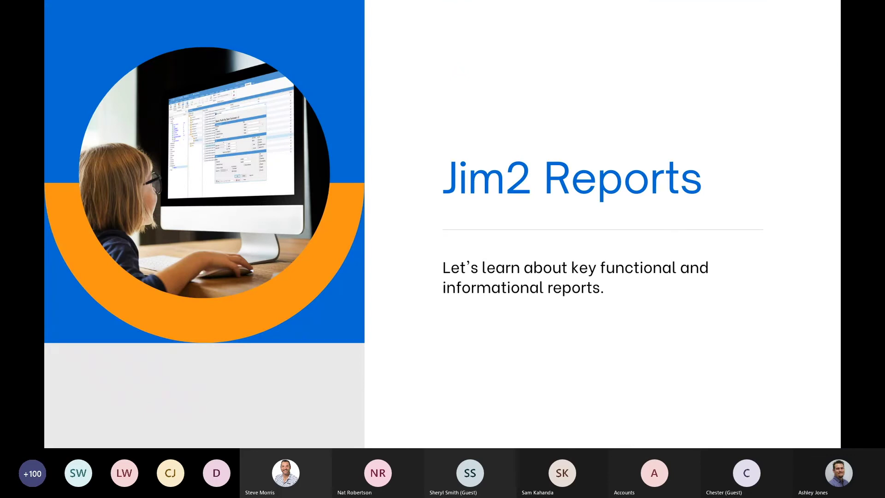
{"action": "key", "text": "Right"}
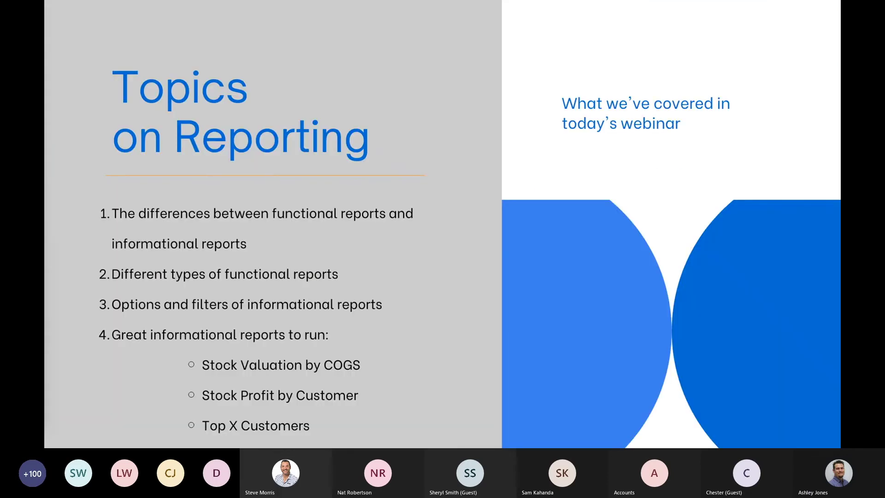
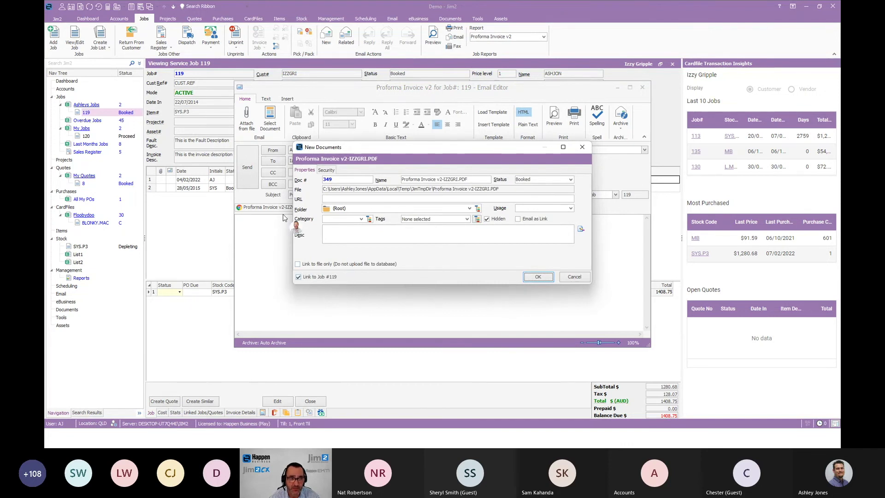
Save the emailed Proforma Invoice v2 PDF as a document linked to the service job, and close the email.
{"action": "left_click_drag", "start_coordinate": [375, 148], "coordinate": [449, 258]}
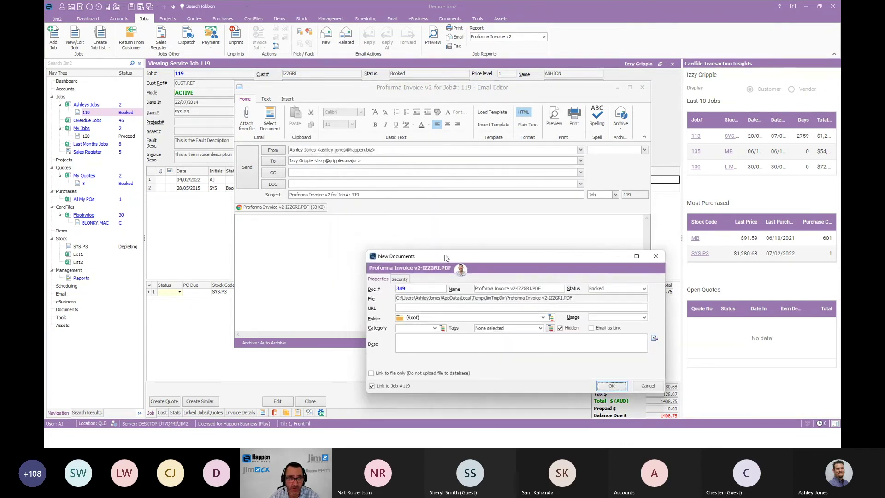
{"action": "left_click", "coordinate": [611, 385]}
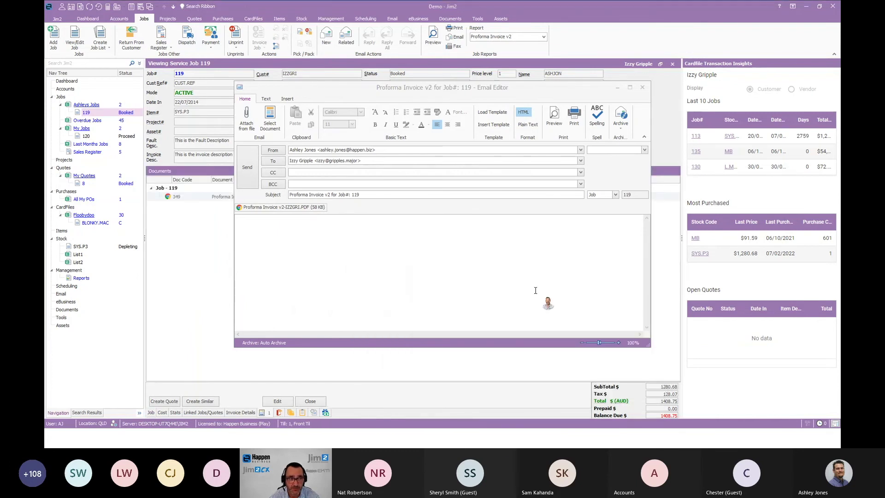
{"action": "left_click", "coordinate": [642, 88]}
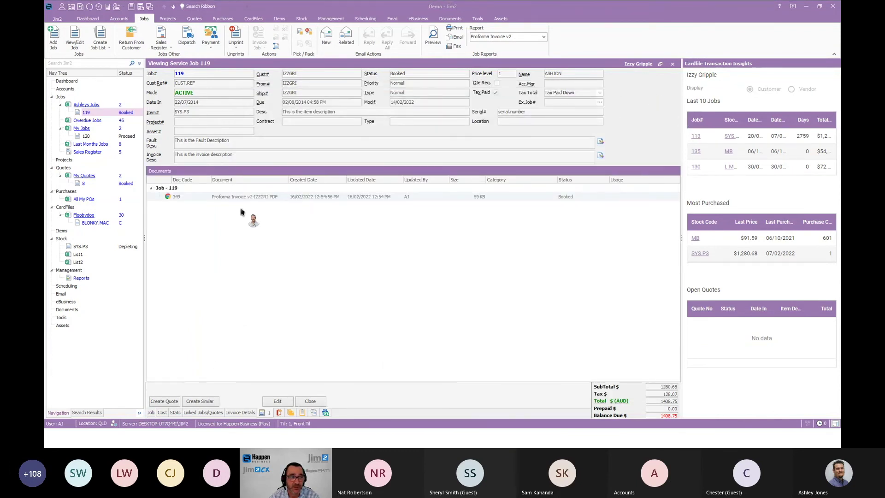
Return to the job details, start a related email and attach the Proforma Invoice v2 PDF from the job's documents.
{"action": "left_click", "coordinate": [151, 412]}
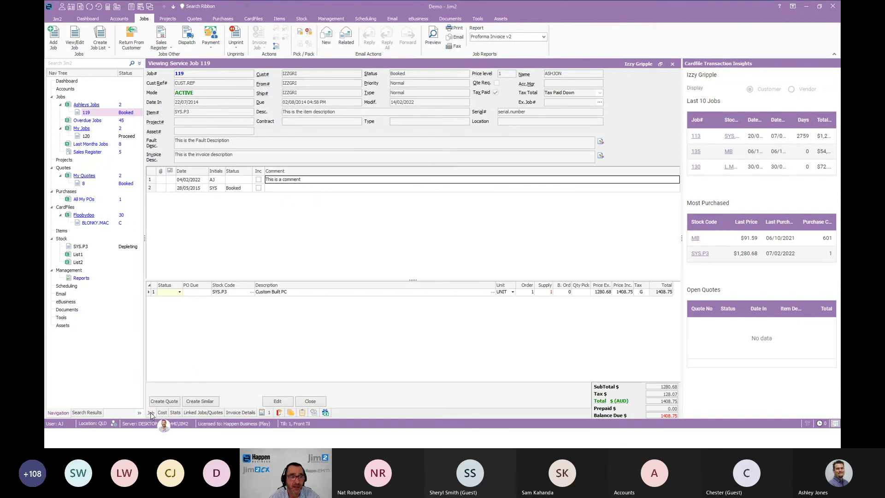
{"action": "left_click", "coordinate": [291, 179]}
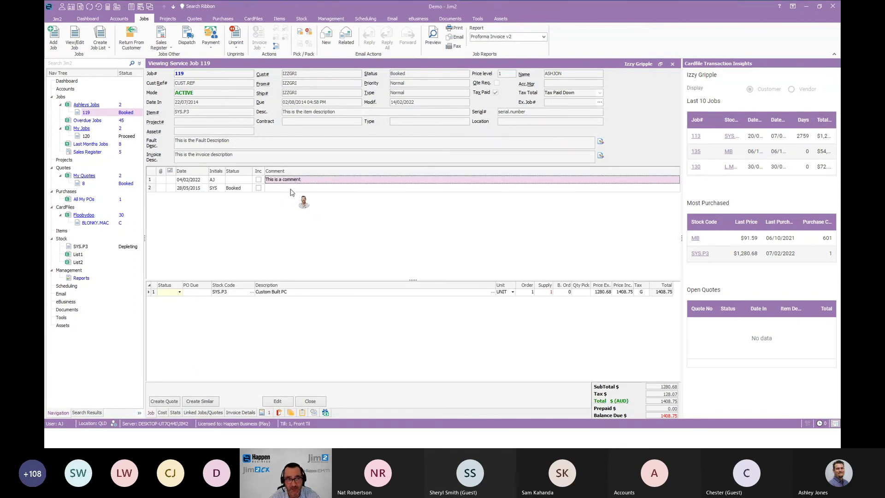
{"action": "left_click", "coordinate": [346, 41]}
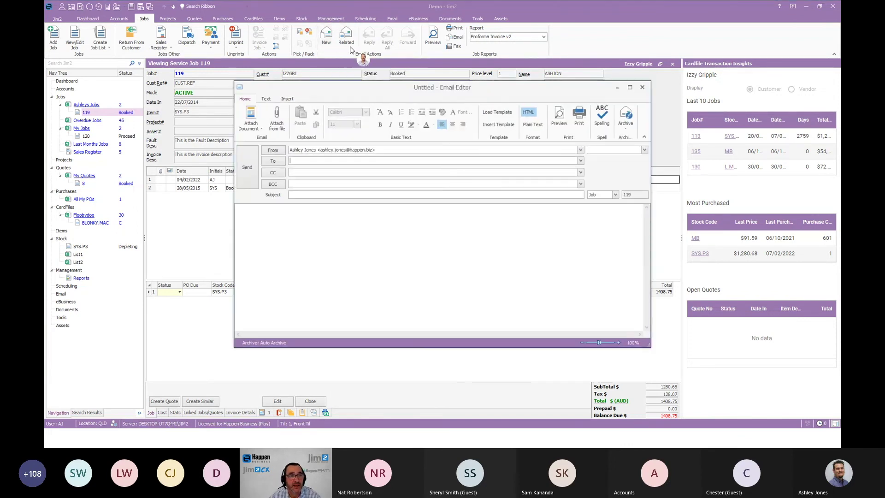
{"action": "left_click", "coordinate": [261, 129]}
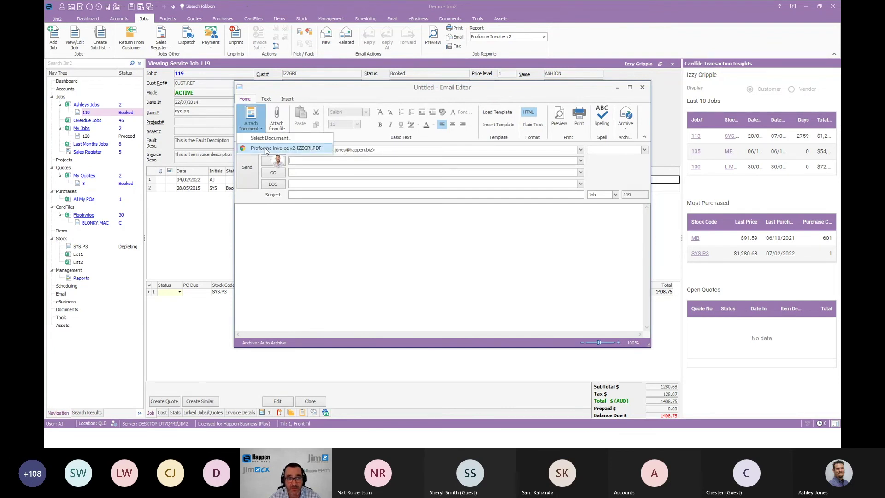
{"action": "left_click", "coordinate": [267, 149]}
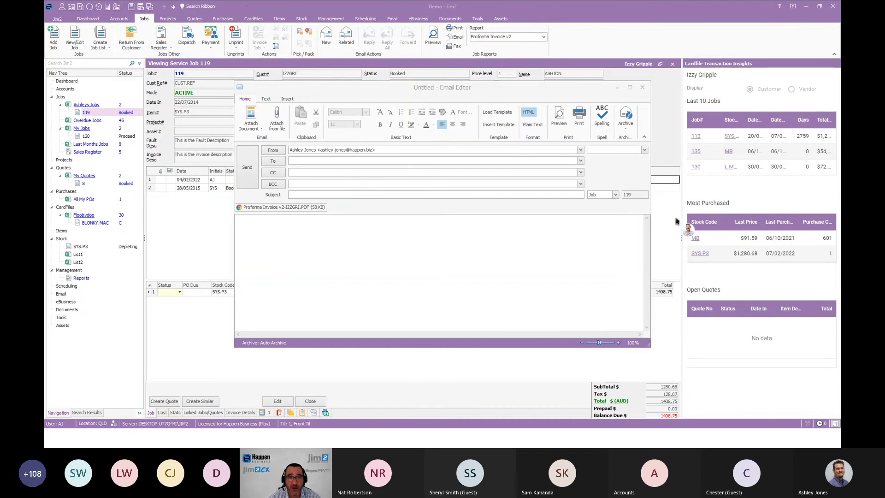
Load the Reports Webinar template into the email, replacing its content, and close the email without sending it.
{"action": "left_click", "coordinate": [503, 113]}
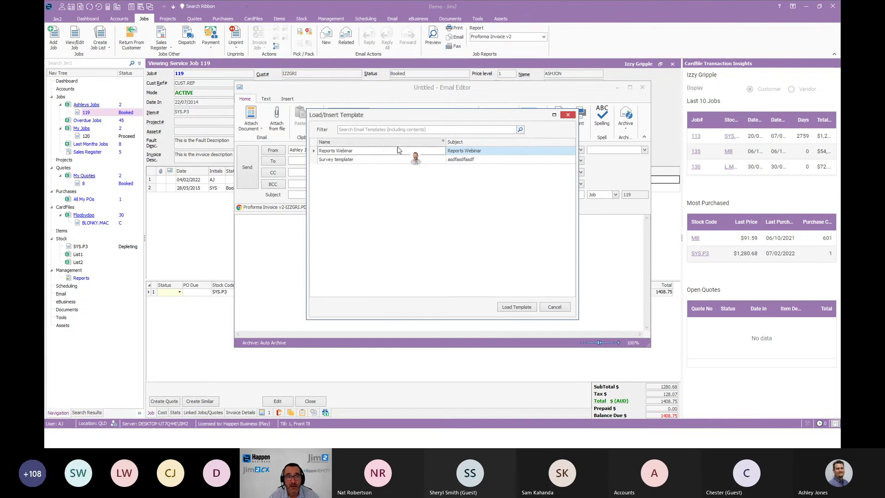
{"action": "double_click", "coordinate": [345, 152]}
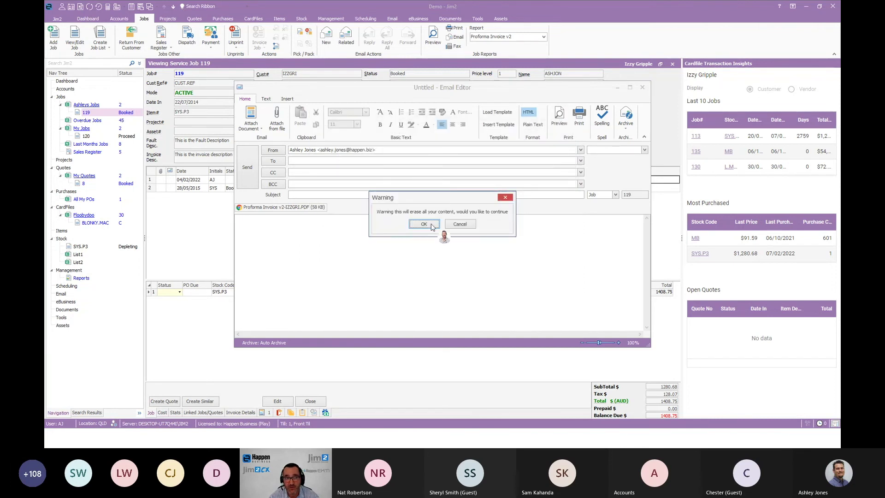
{"action": "left_click", "coordinate": [424, 224]}
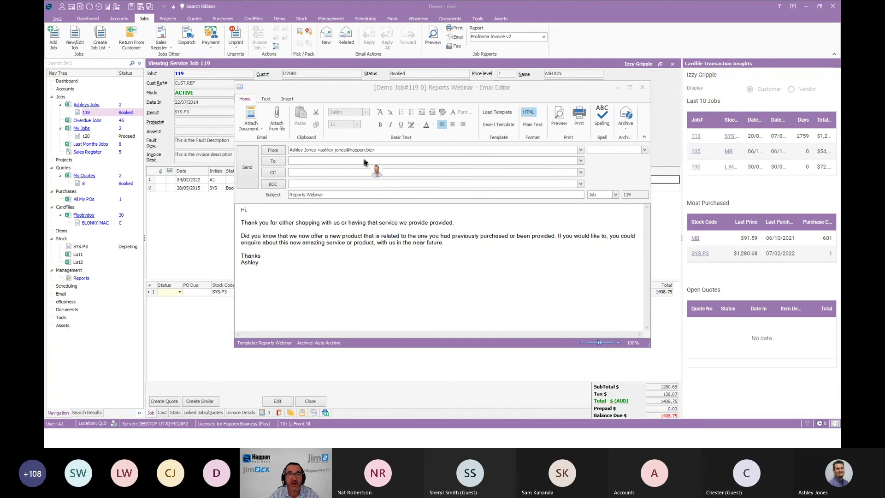
{"action": "left_click", "coordinate": [641, 87]}
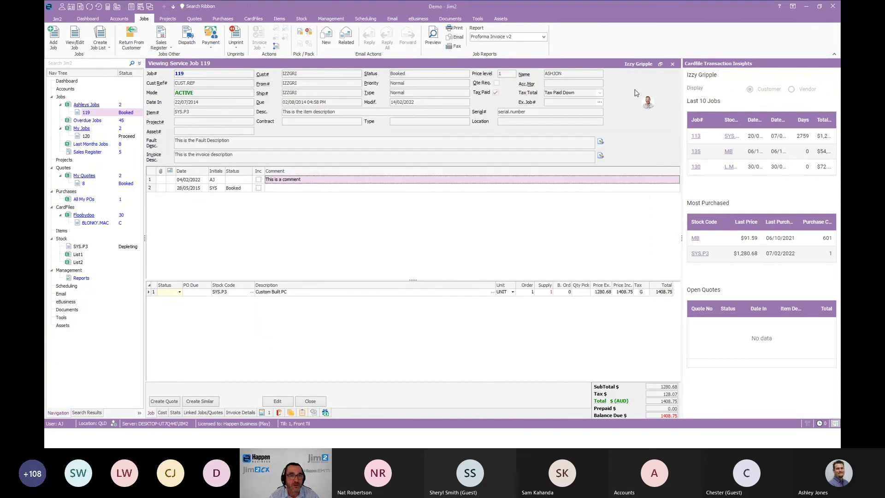